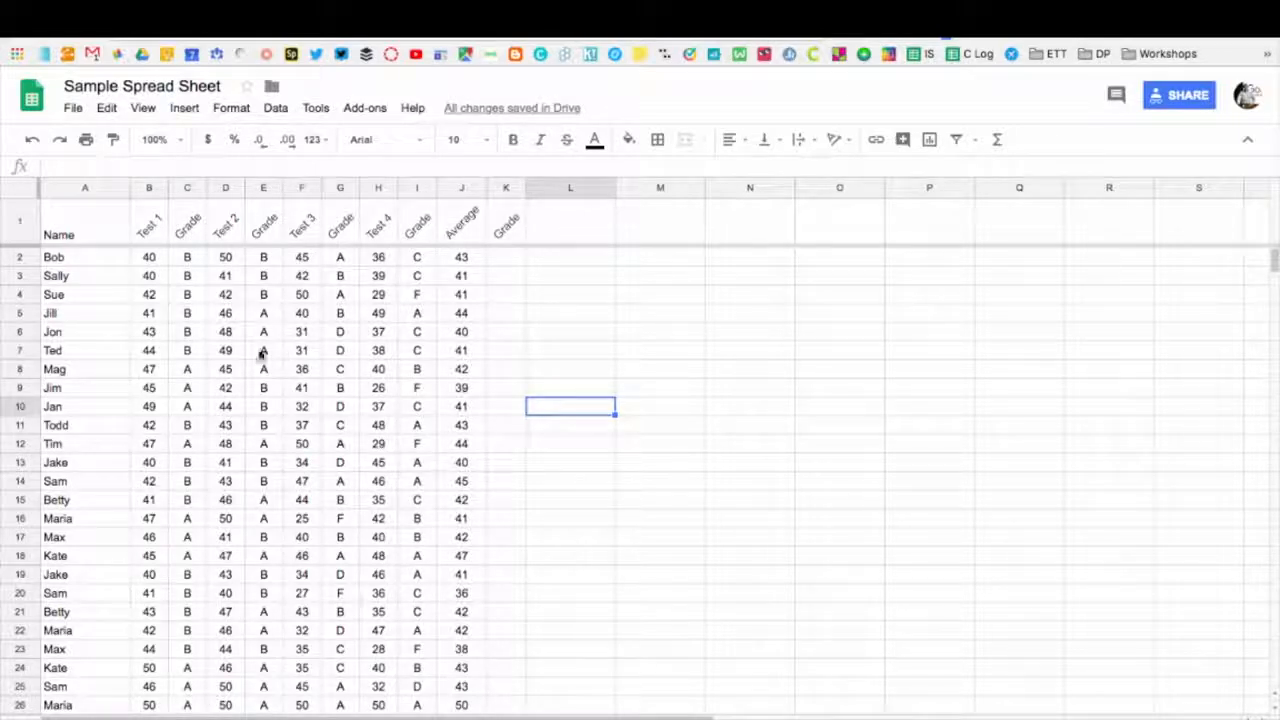
pyautogui.click(184, 110)
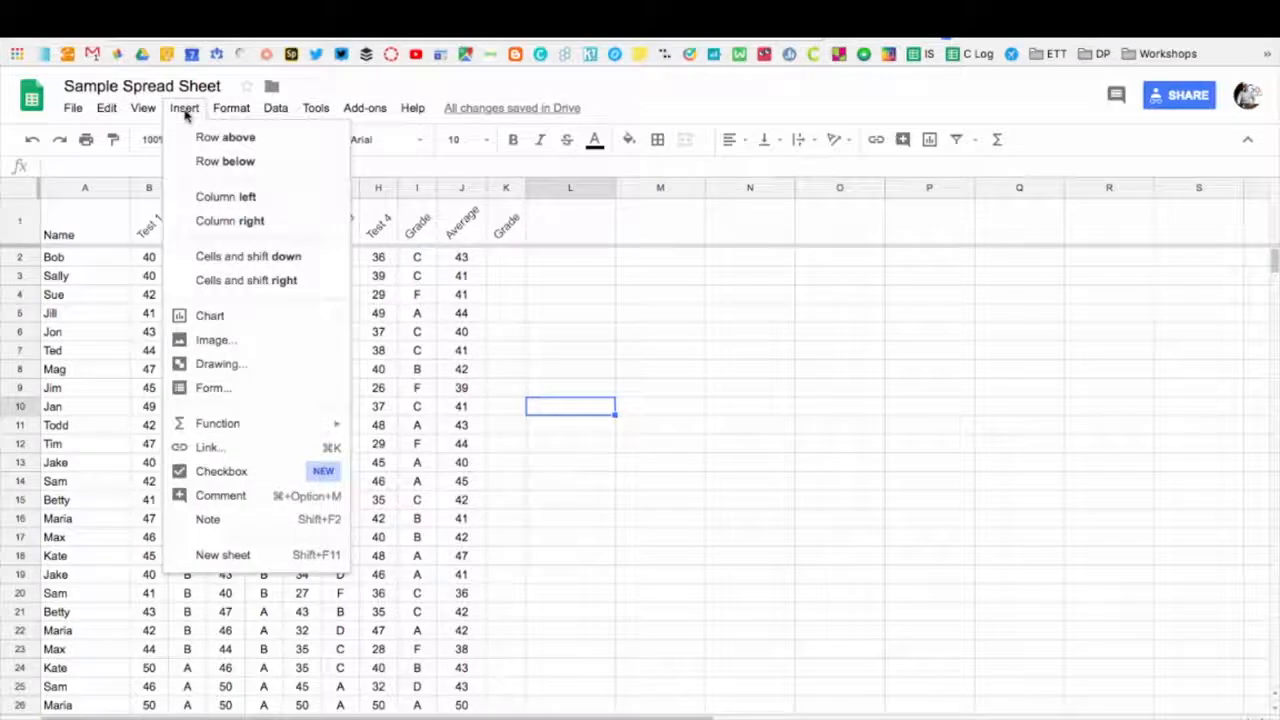
pyautogui.click(283, 324)
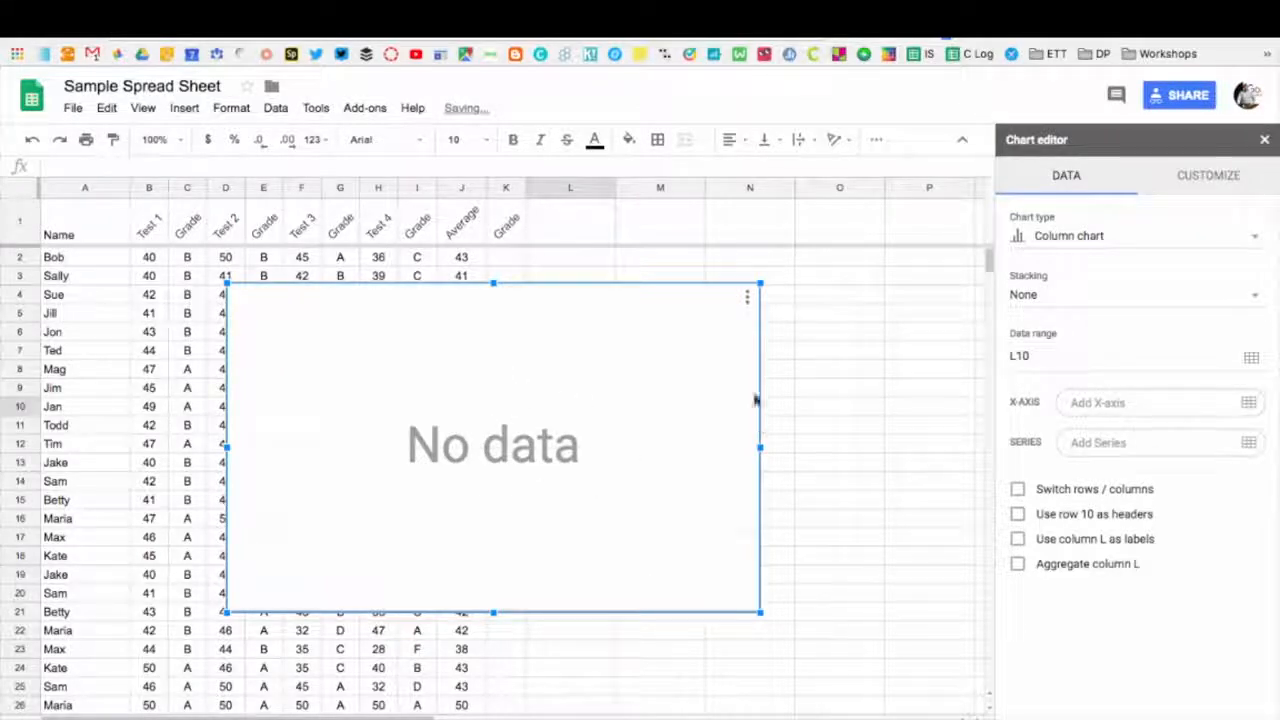
pyautogui.moveTo(633, 369); pyautogui.dragTo(793, 567)
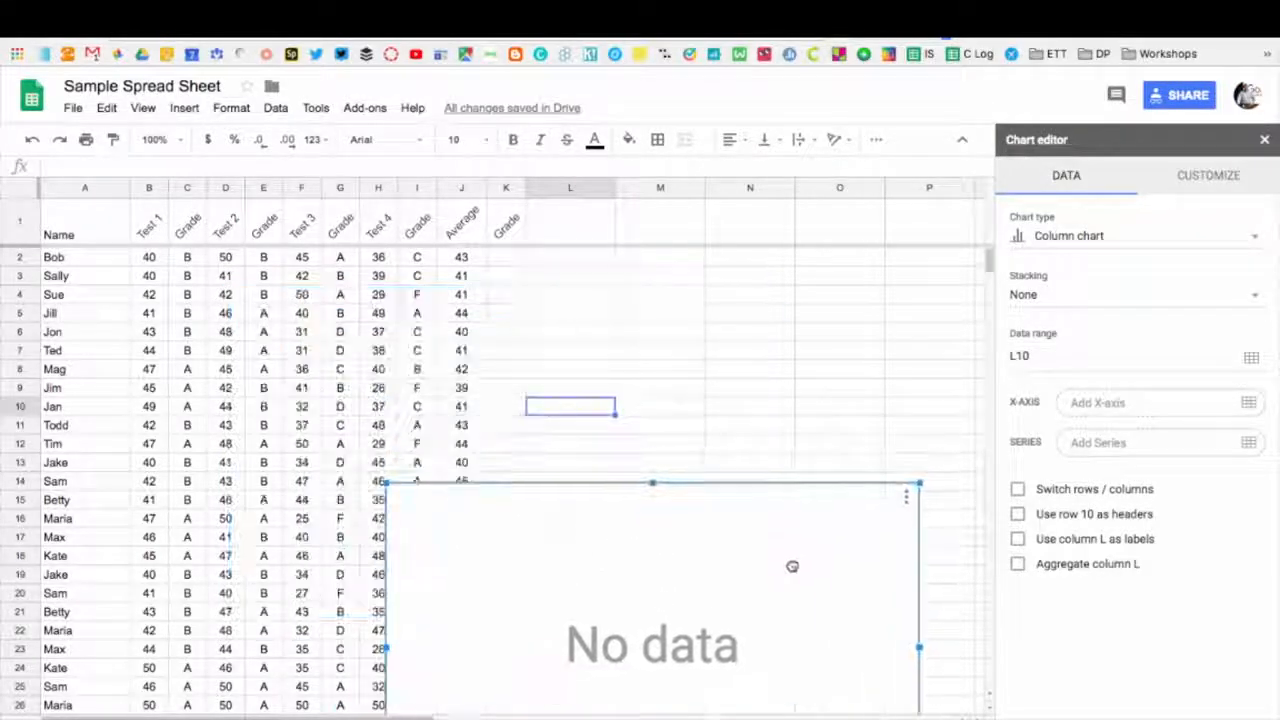
pyautogui.moveTo(680, 632); pyautogui.dragTo(572, 428)
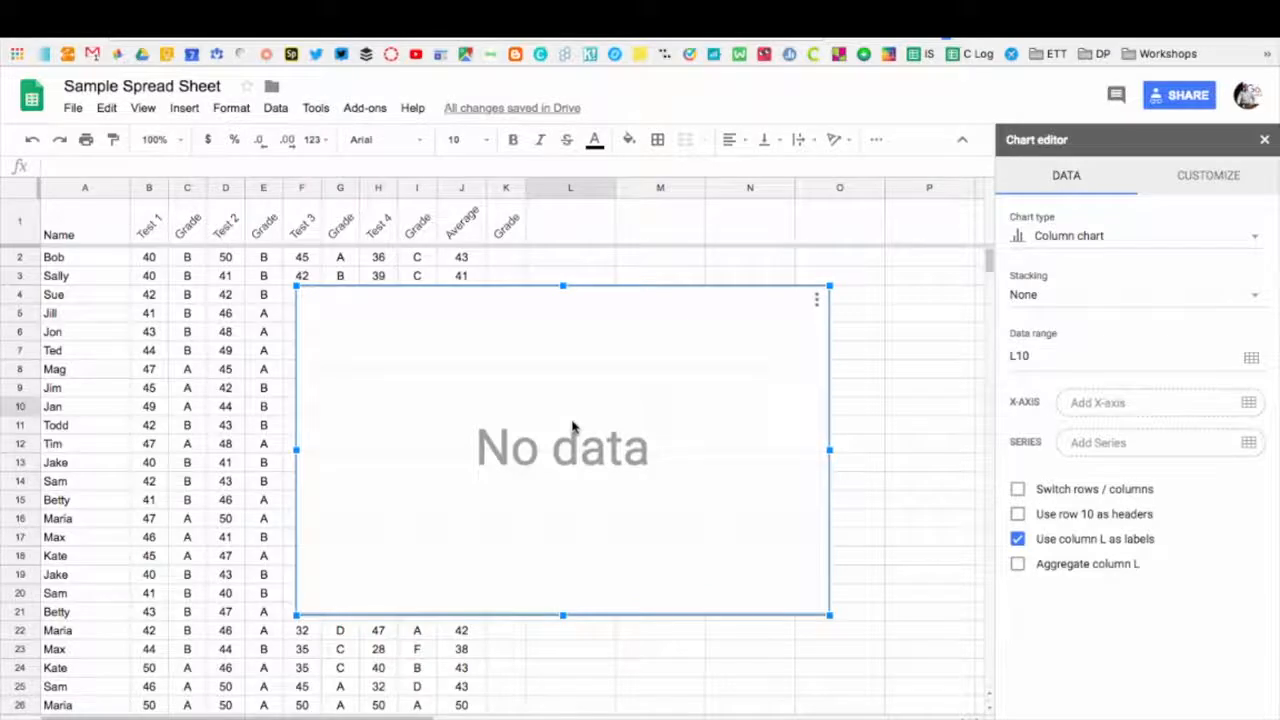
pyautogui.press('Delete')
# - Clear the contents of the Average row beneath the student data, row 27
pyautogui.moveTo(84, 236); pyautogui.dragTo(468, 618)
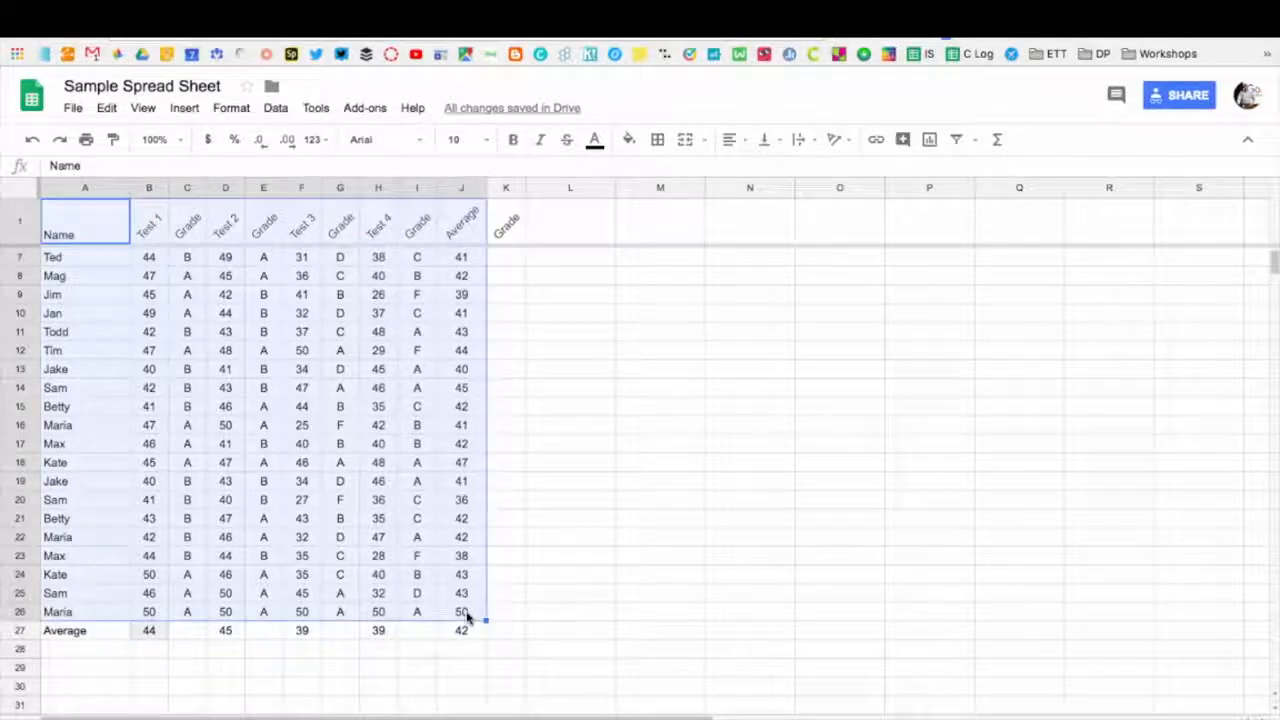
pyautogui.click(20, 632)
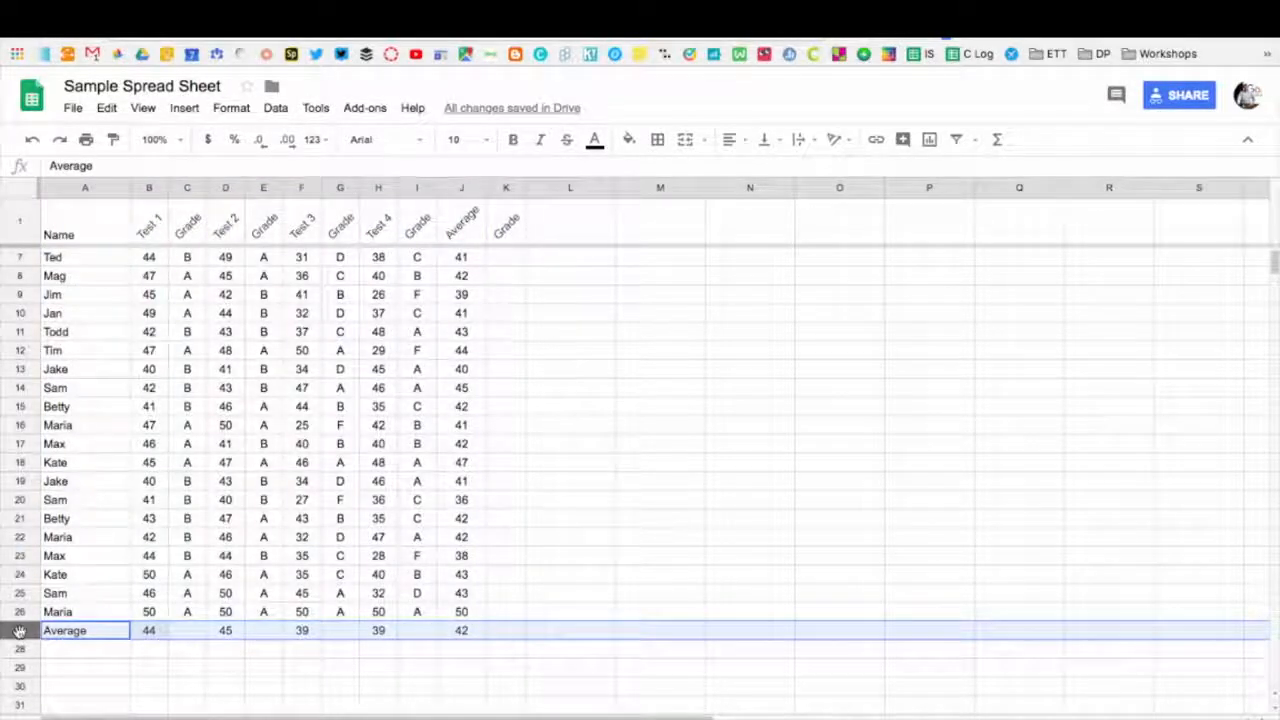
pyautogui.press('Delete')
# - Insert a chart from the student data in A1:J26, including the header row
pyautogui.click(459, 611)
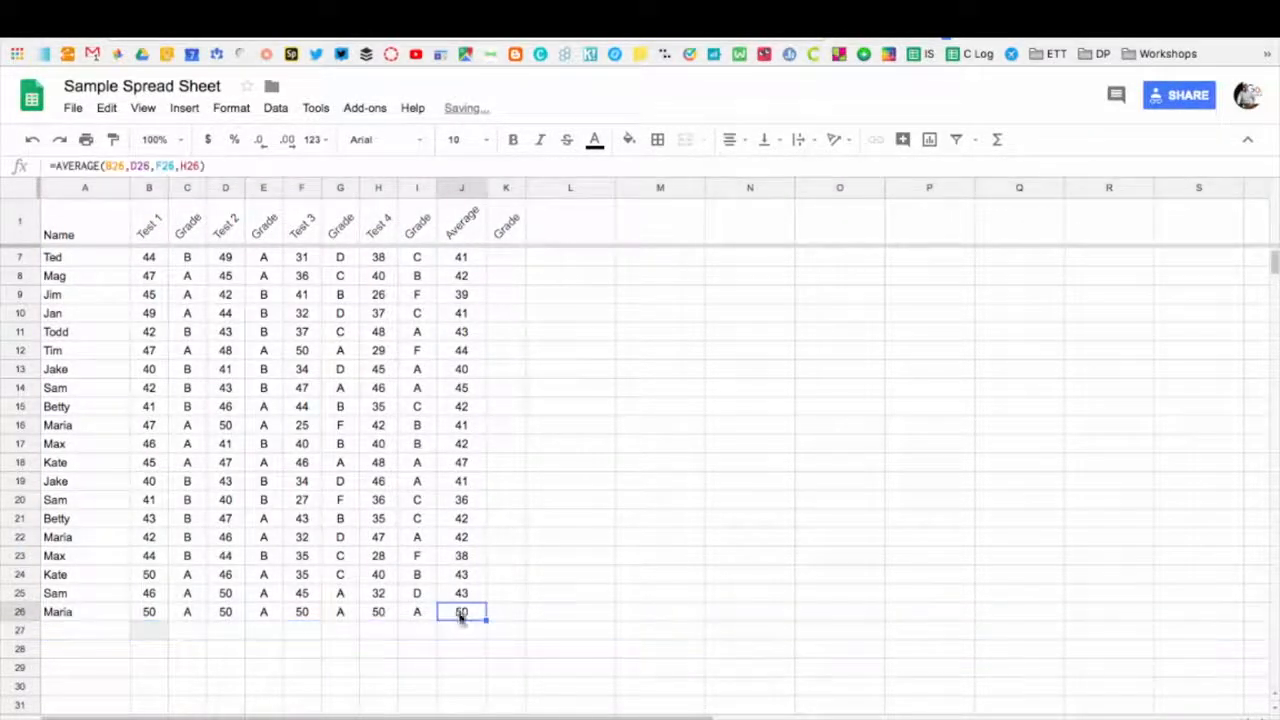
pyautogui.scroll(2, 392, 573)
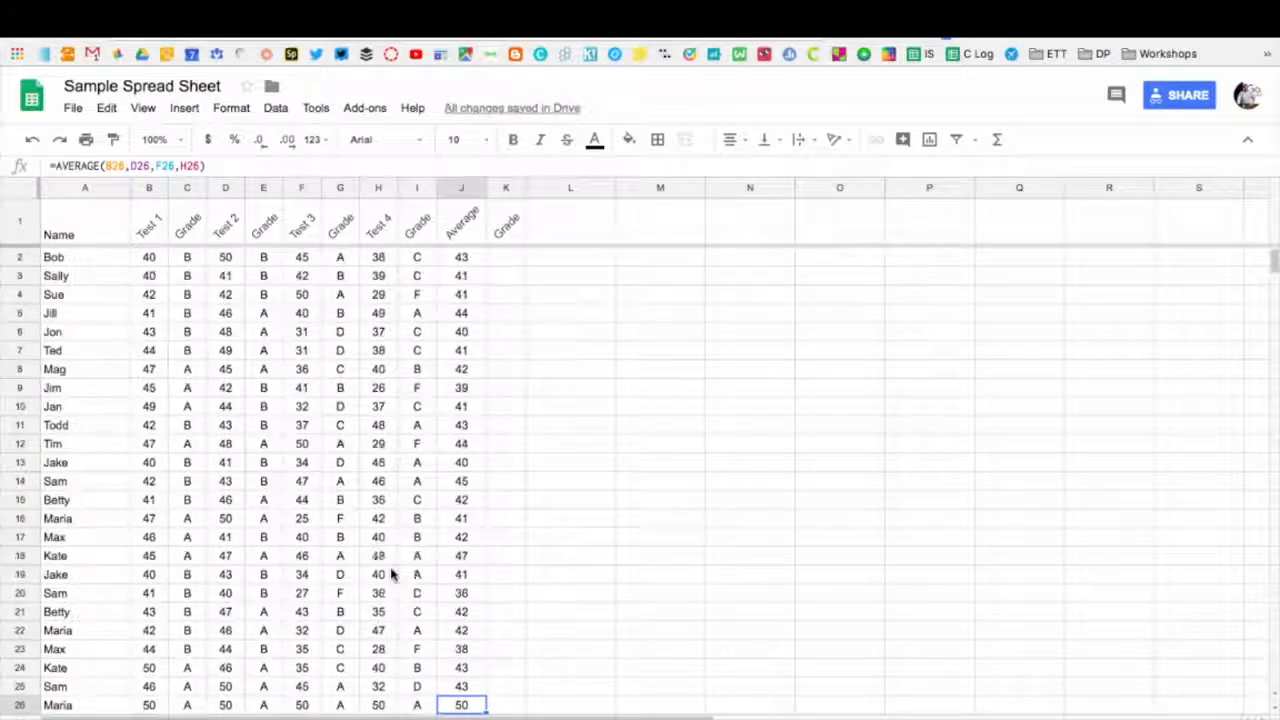
pyautogui.keyDown('shift'); pyautogui.click(83, 234); pyautogui.keyUp('shift')
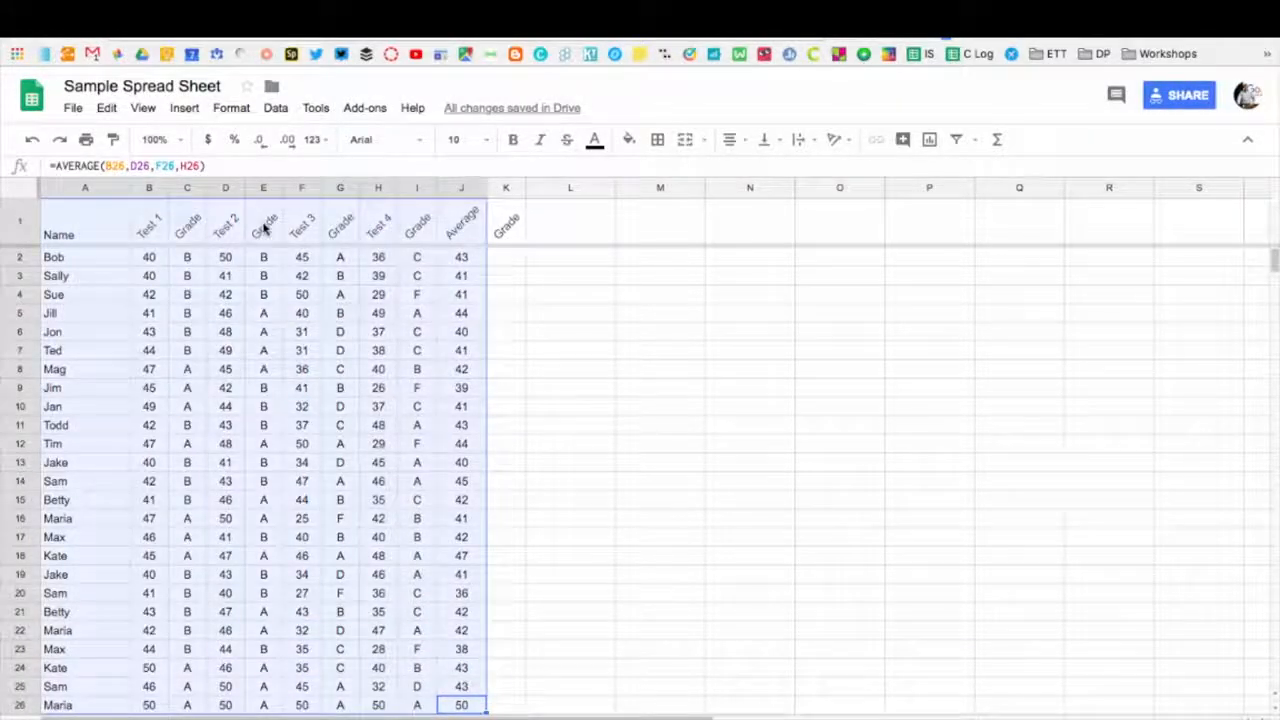
pyautogui.click(183, 110)
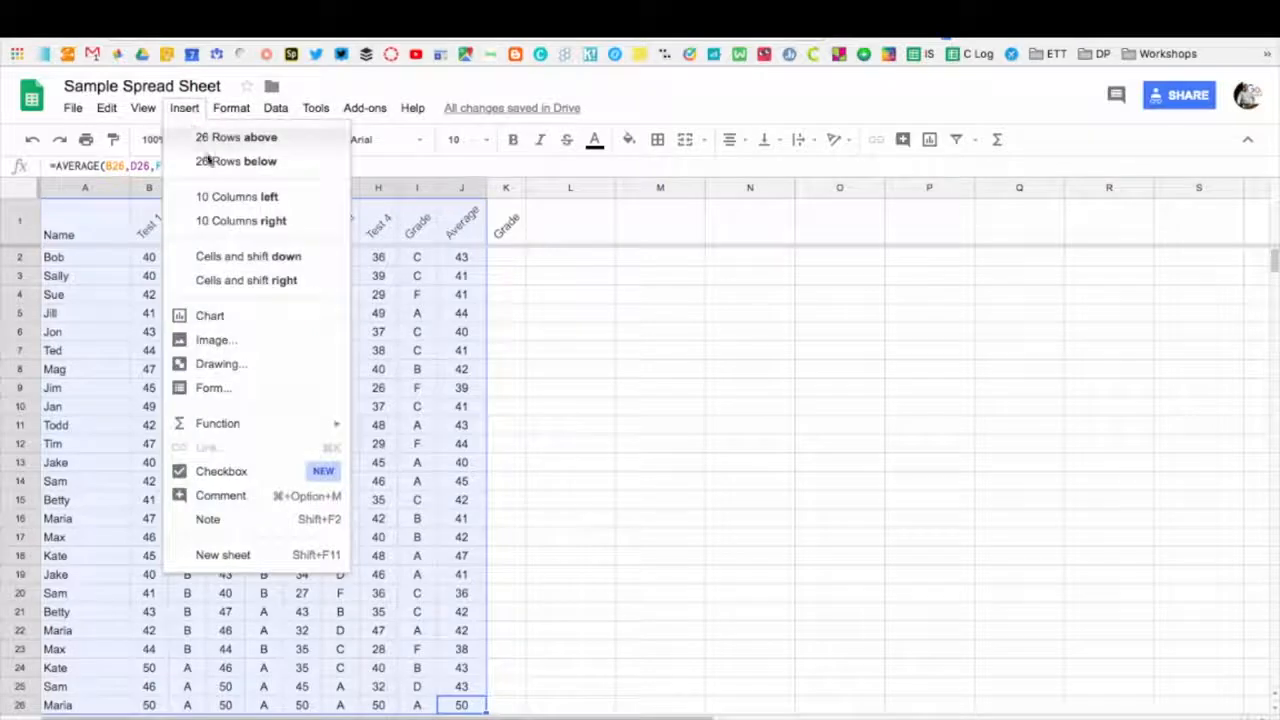
pyautogui.click(265, 316)
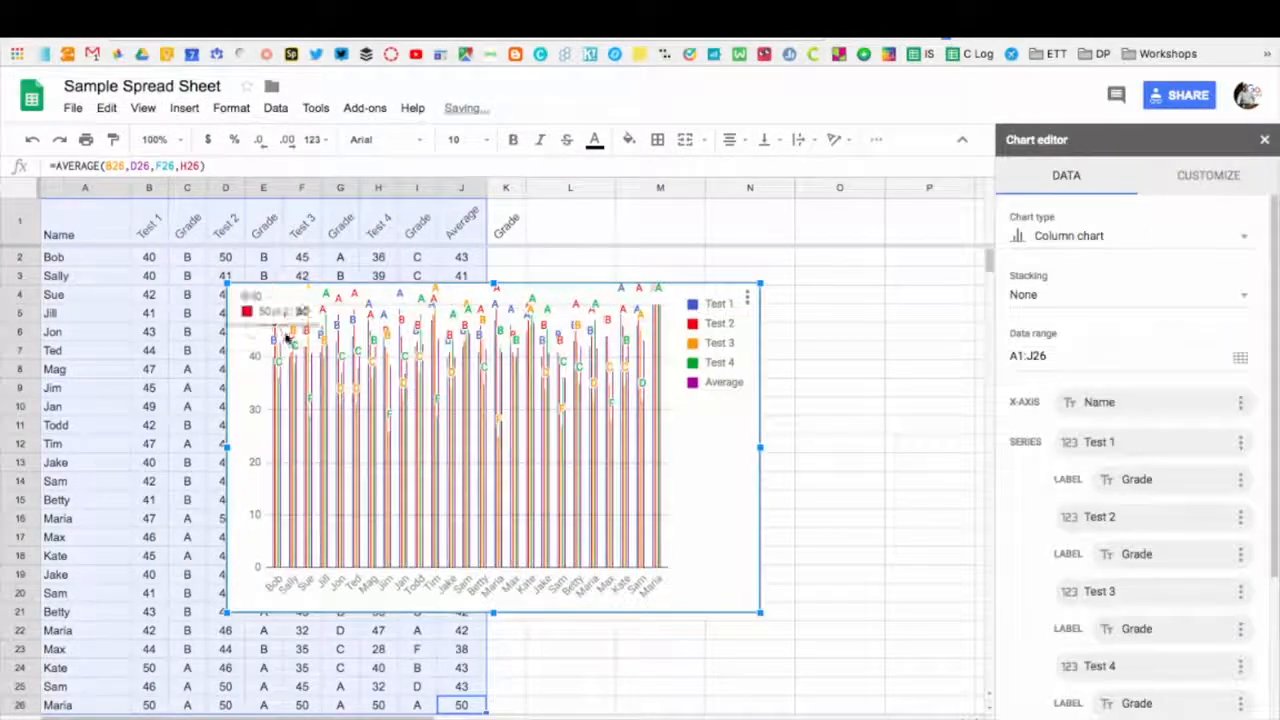
# - Move and enlarge the chart so it spans from column B into column P and from row 2 to row 26
pyautogui.moveTo(540, 410); pyautogui.dragTo(483, 376)
pyautogui.moveTo(706, 577); pyautogui.dragTo(933, 716)
pyautogui.moveTo(935, 655); pyautogui.dragTo(913, 650)
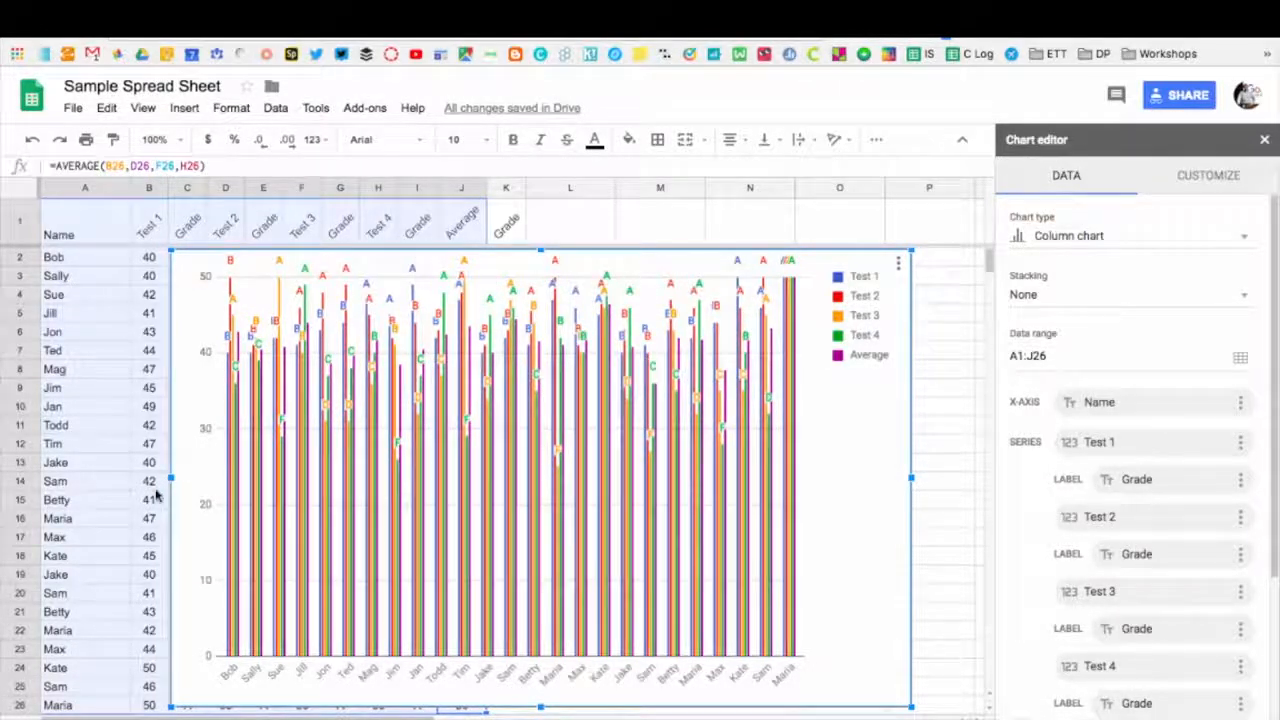
pyautogui.moveTo(170, 478); pyautogui.dragTo(131, 455)
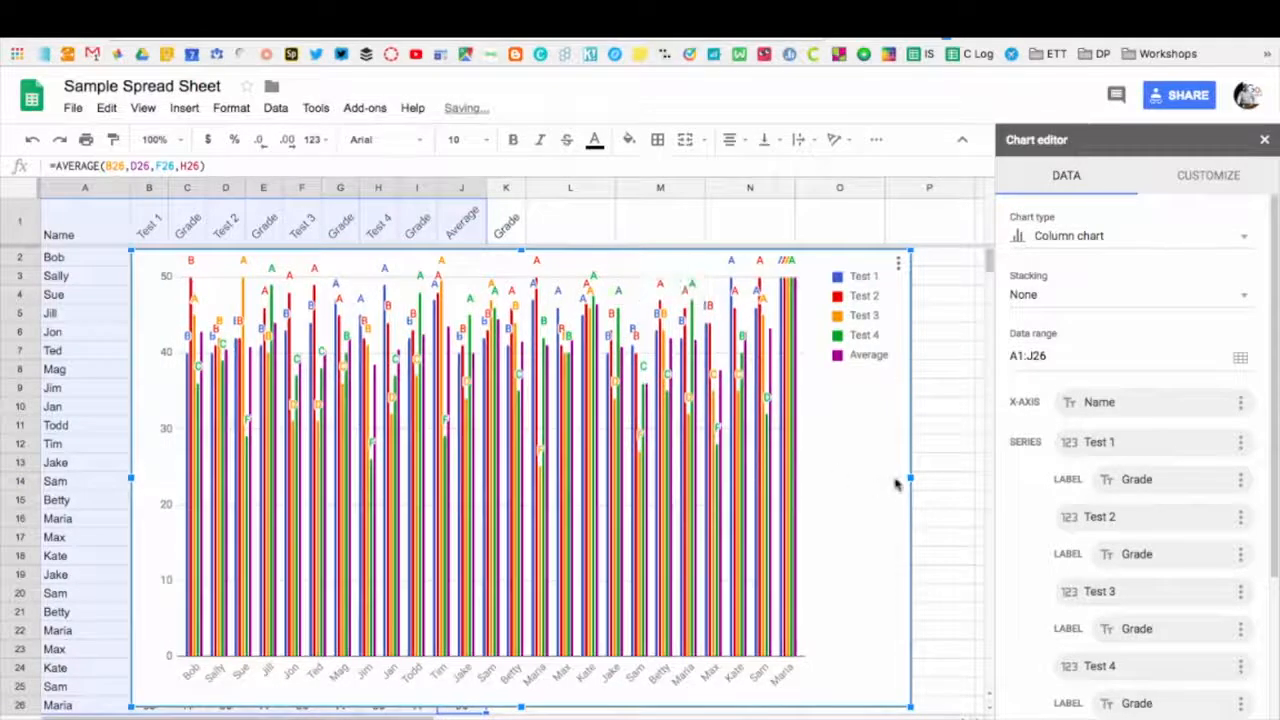
pyautogui.moveTo(911, 477); pyautogui.dragTo(946, 478)
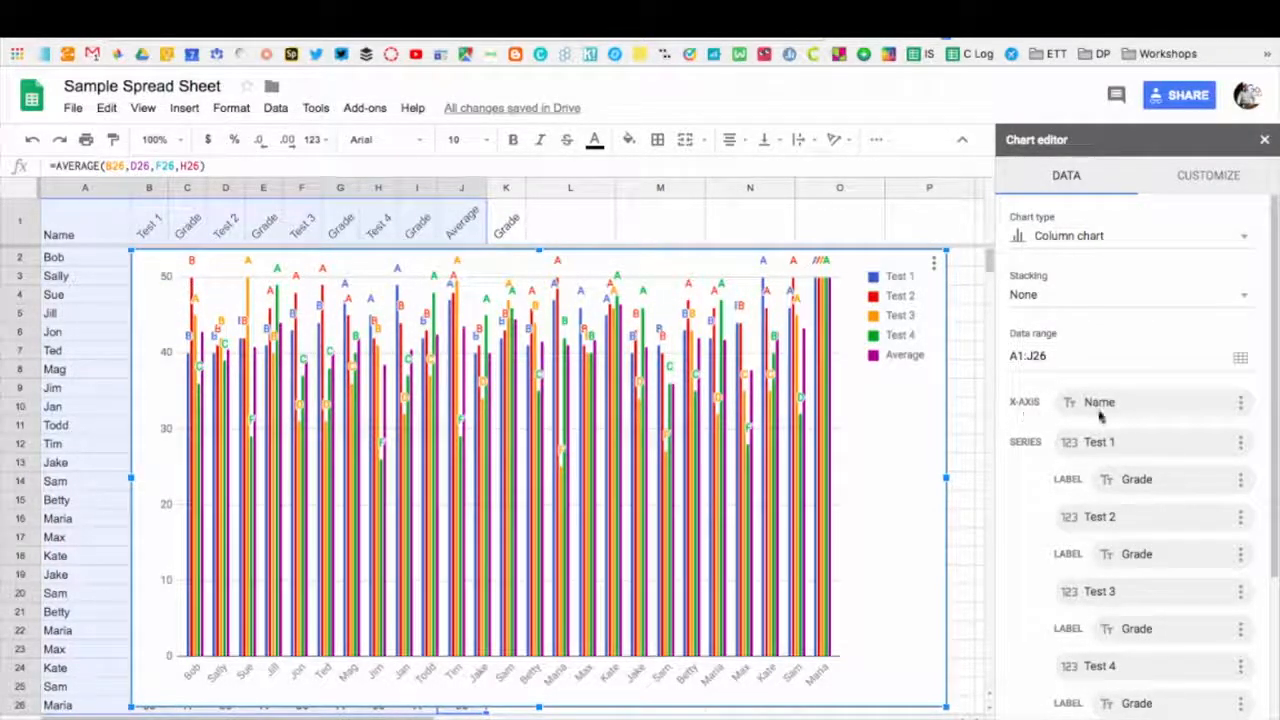
# - Remove the Test 1, Test 2, Test 3 and Test 4 series from the chart, keeping only the Average series
pyautogui.scroll(-2, 1166, 420)
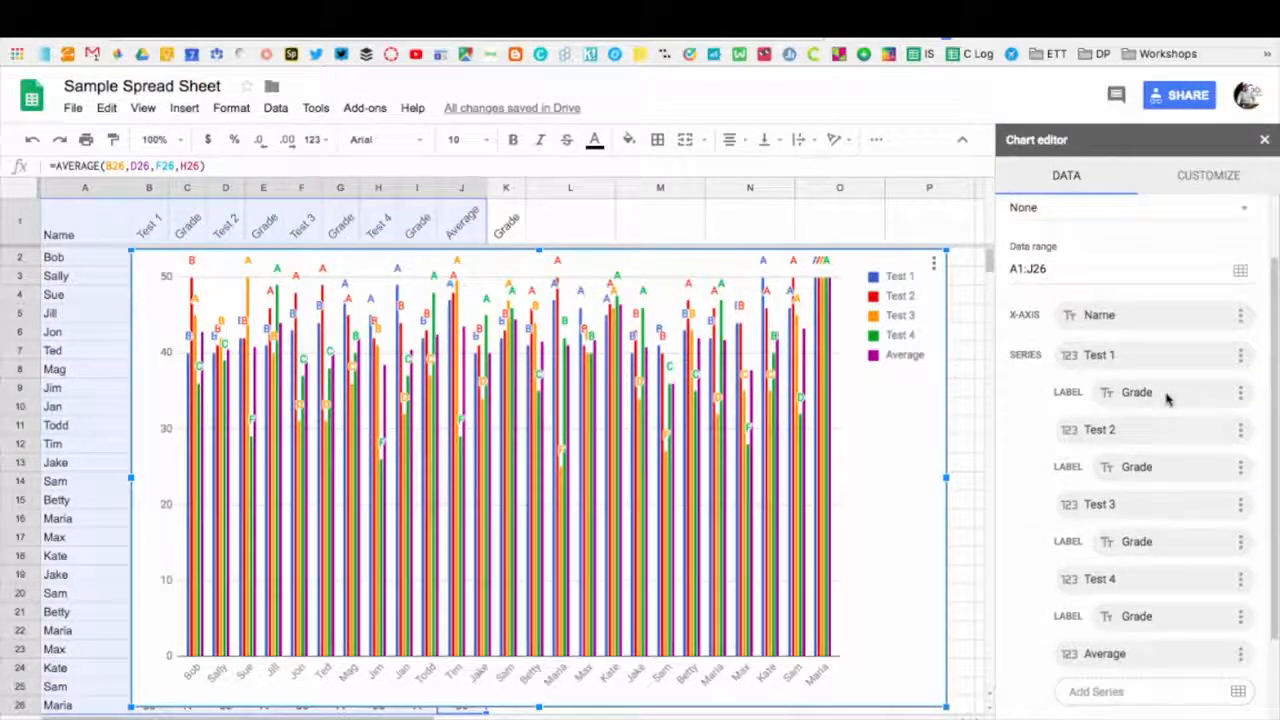
pyautogui.scroll(-1, 1166, 398)
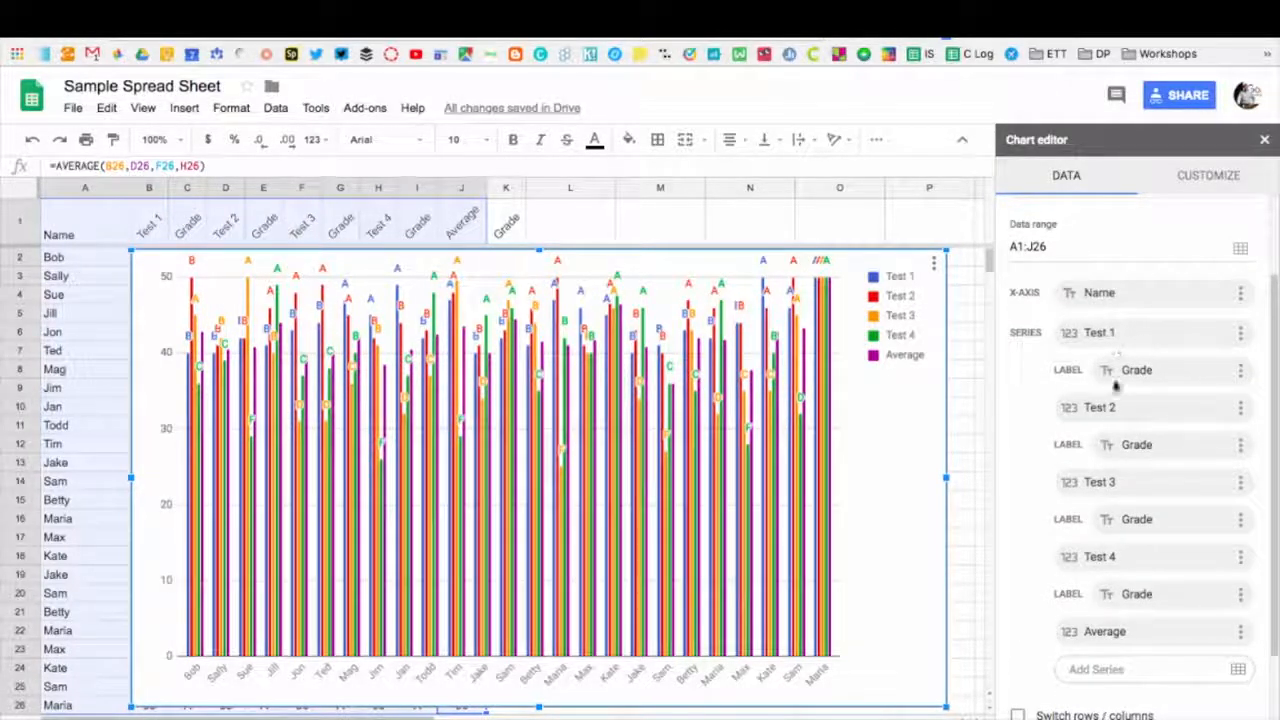
pyautogui.click(1242, 334)
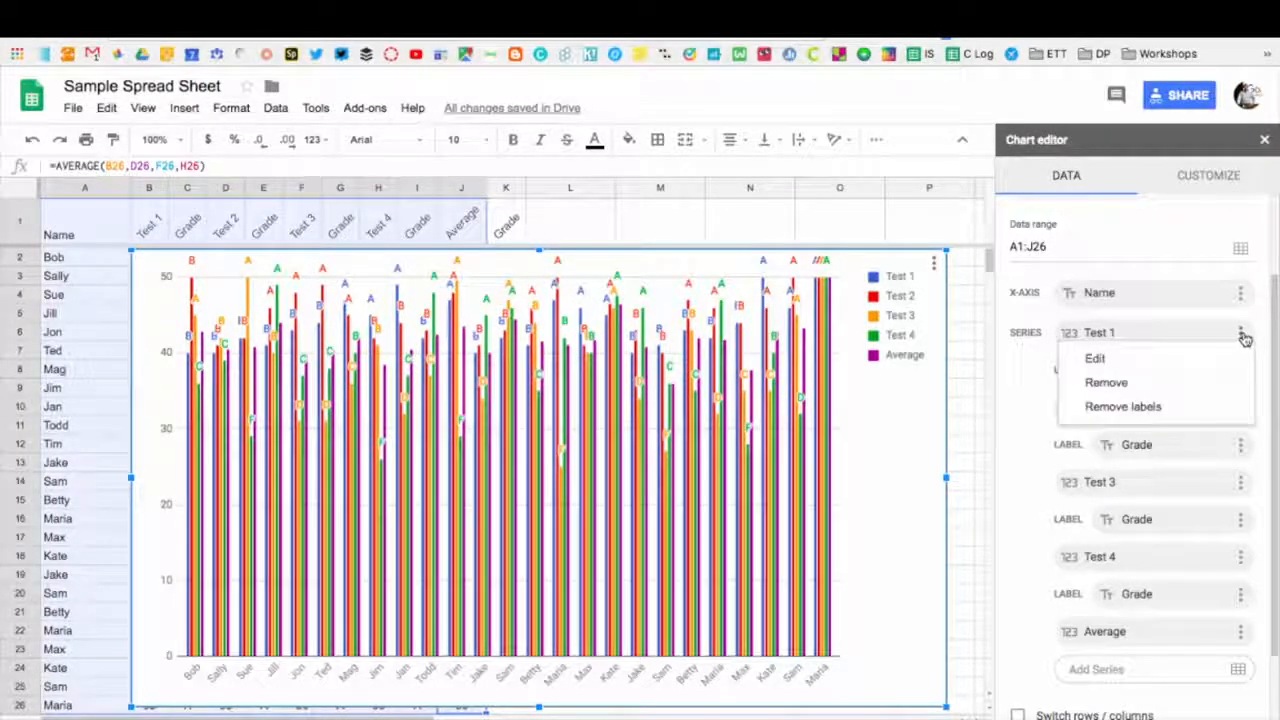
pyautogui.click(1154, 382)
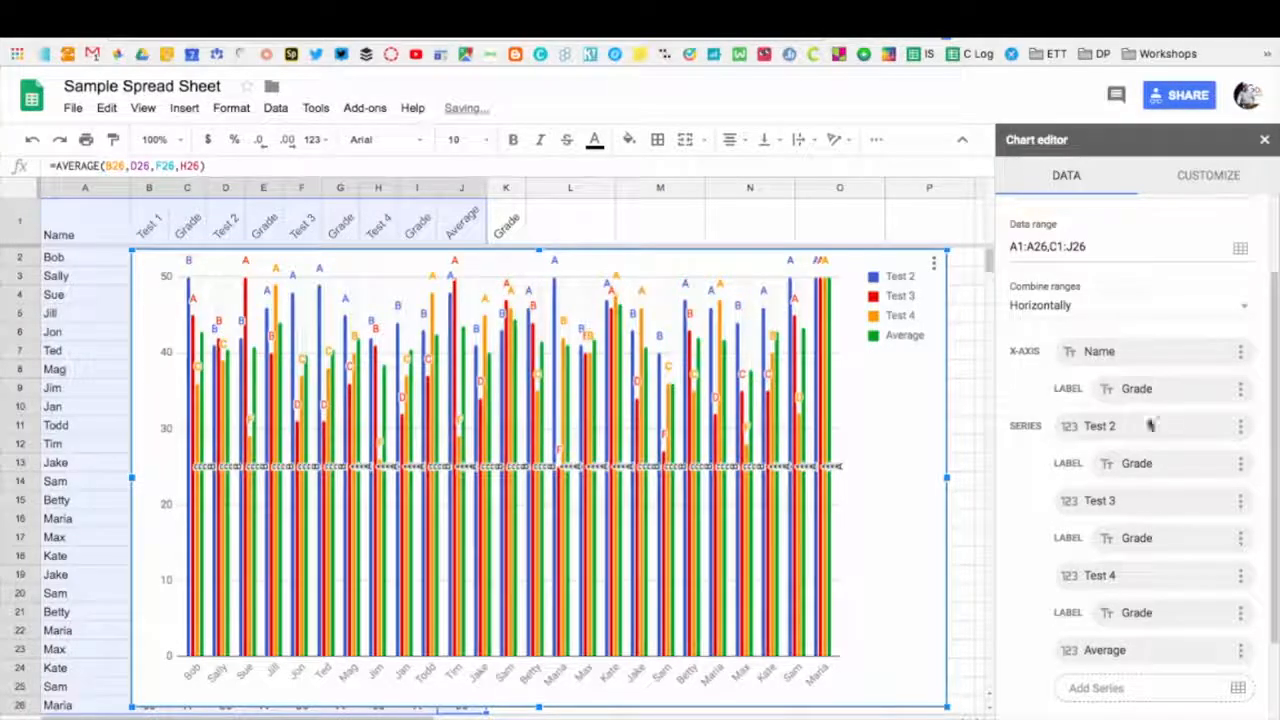
pyautogui.click(1240, 429)
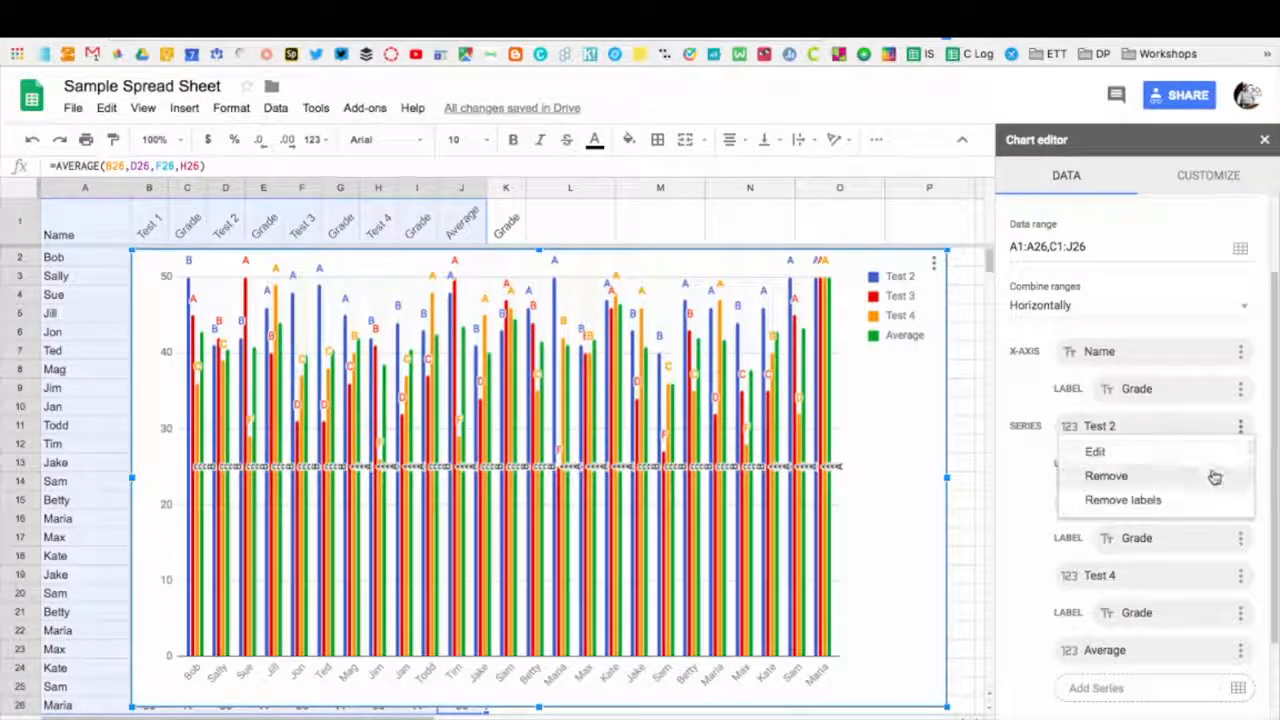
pyautogui.click(1211, 476)
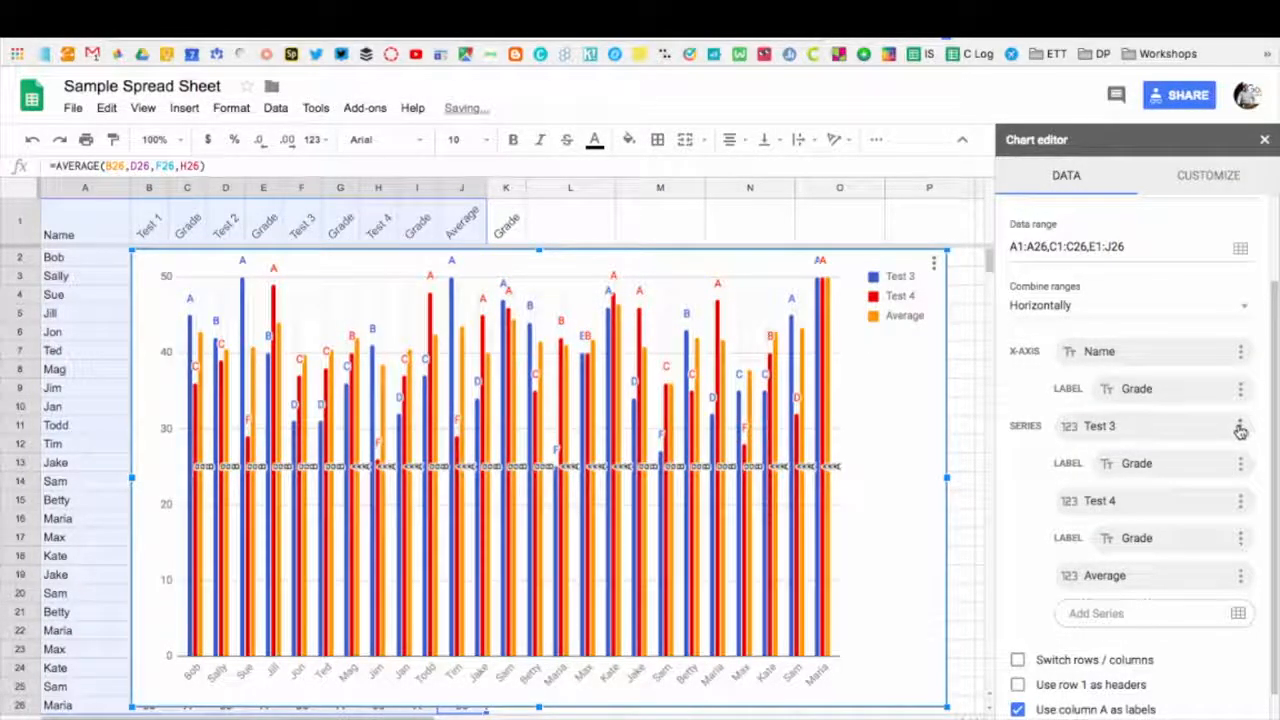
pyautogui.click(1240, 429)
pyautogui.click(1226, 477)
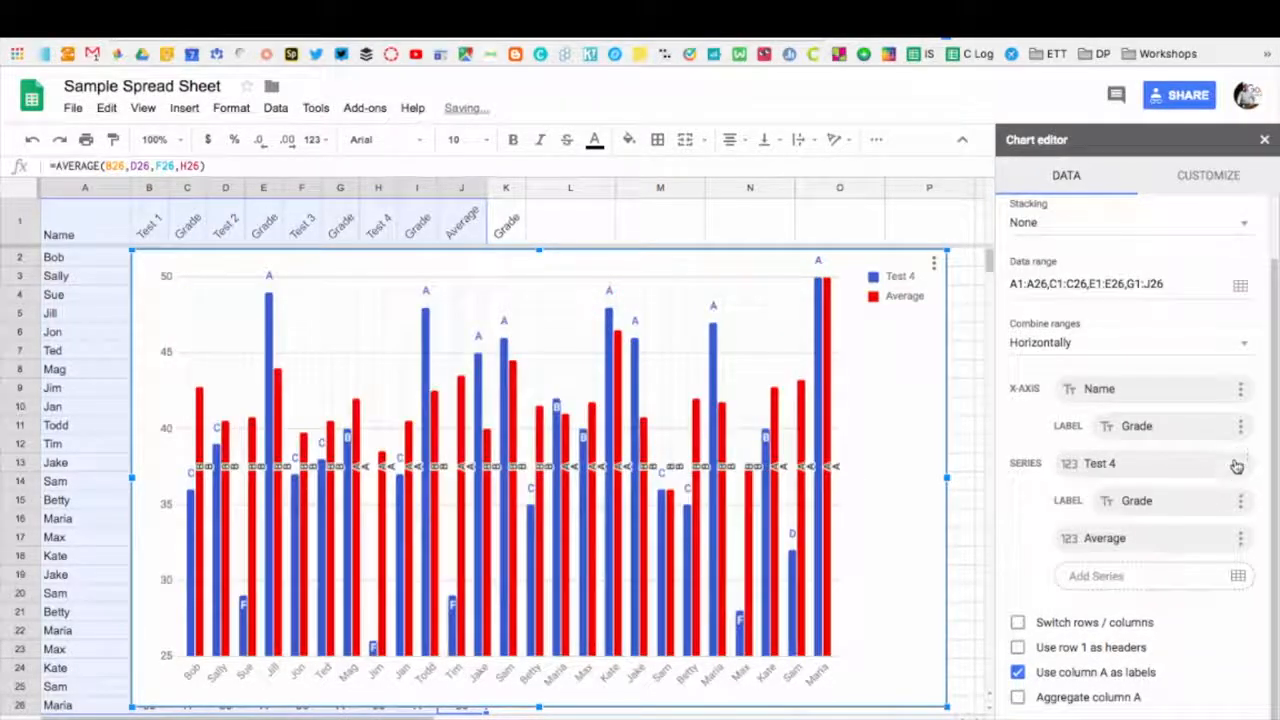
pyautogui.click(1240, 465)
pyautogui.click(1196, 509)
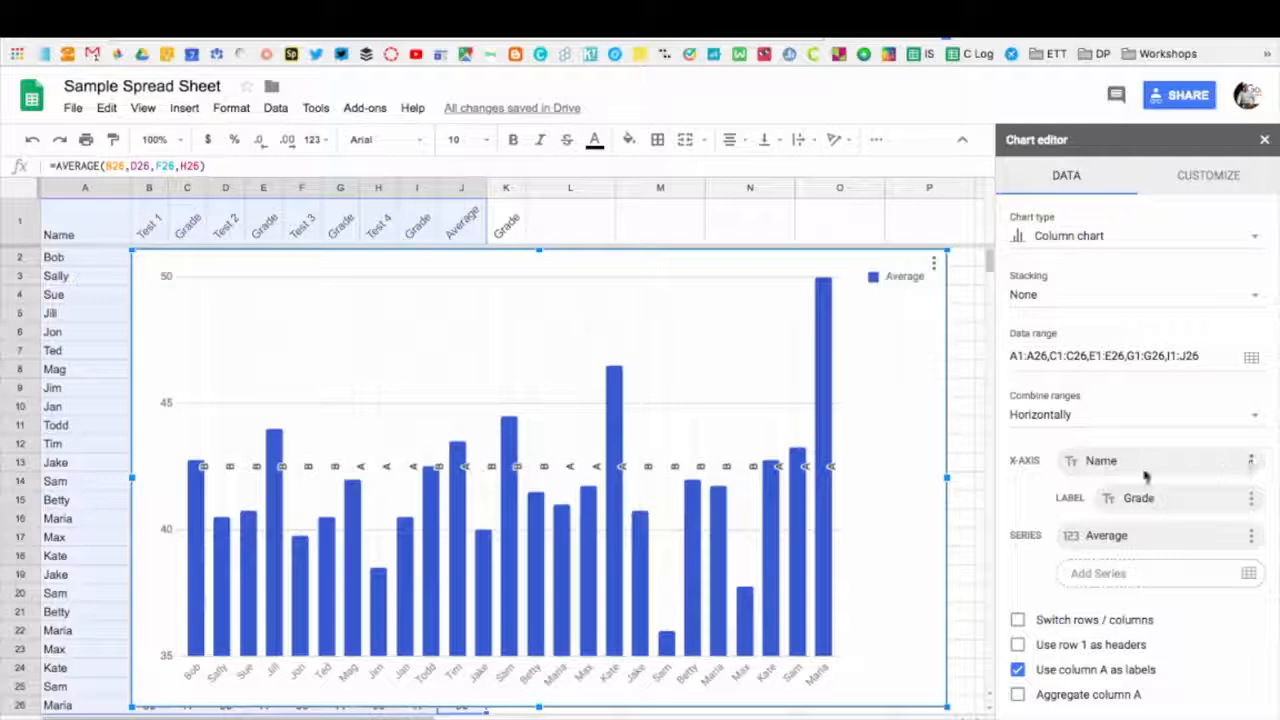
# - Remove all the leftover Grade labels from the chart's Name x-axis
pyautogui.click(1250, 461)
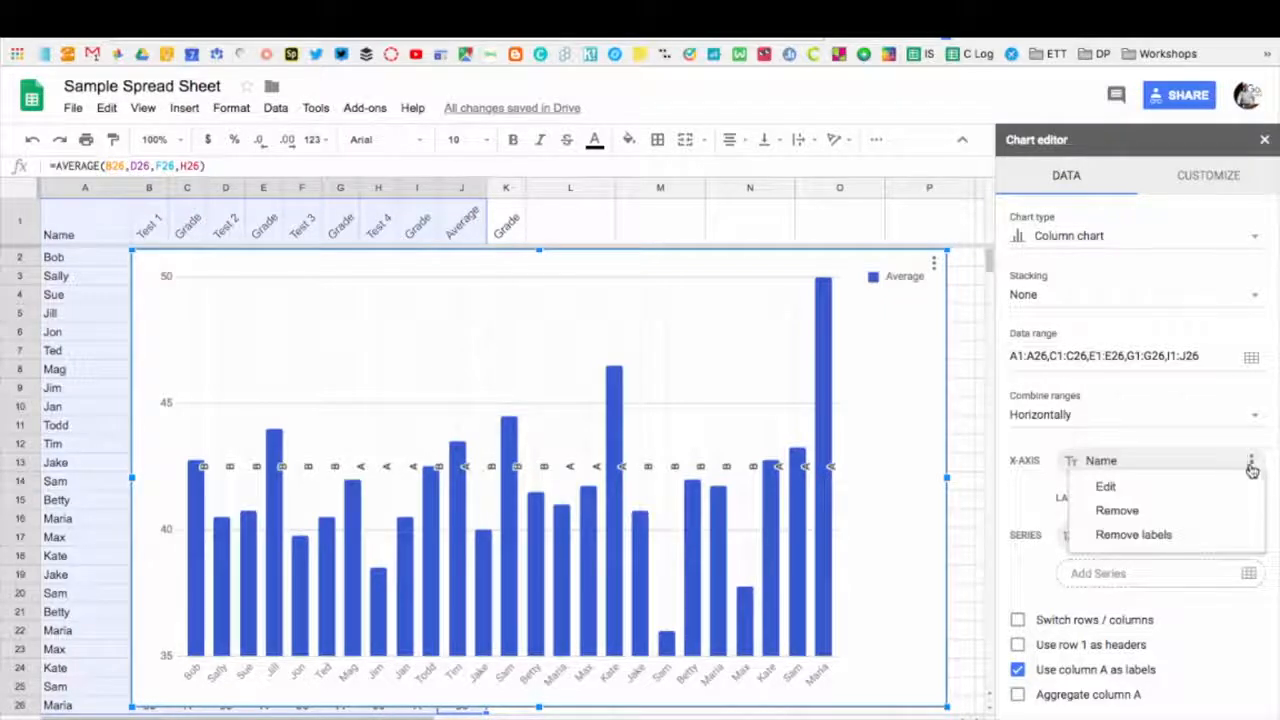
pyautogui.click(1172, 537)
pyautogui.click(1250, 498)
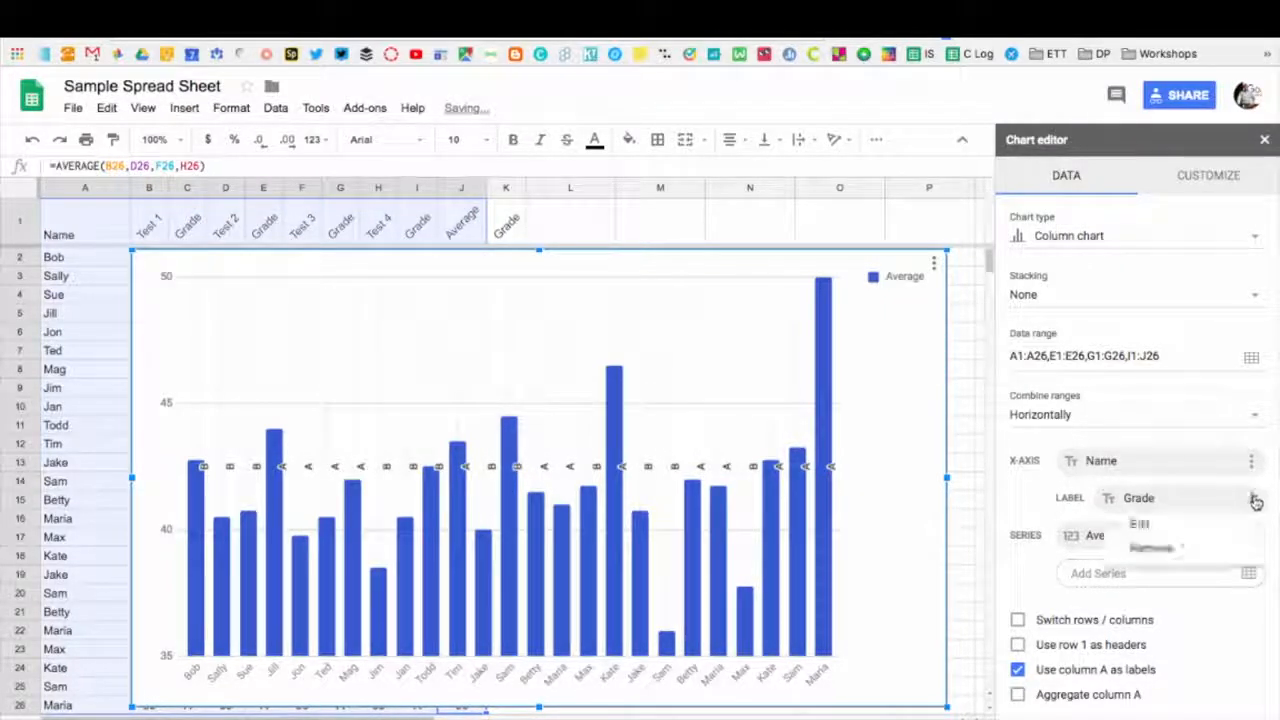
pyautogui.click(1207, 548)
pyautogui.click(1250, 460)
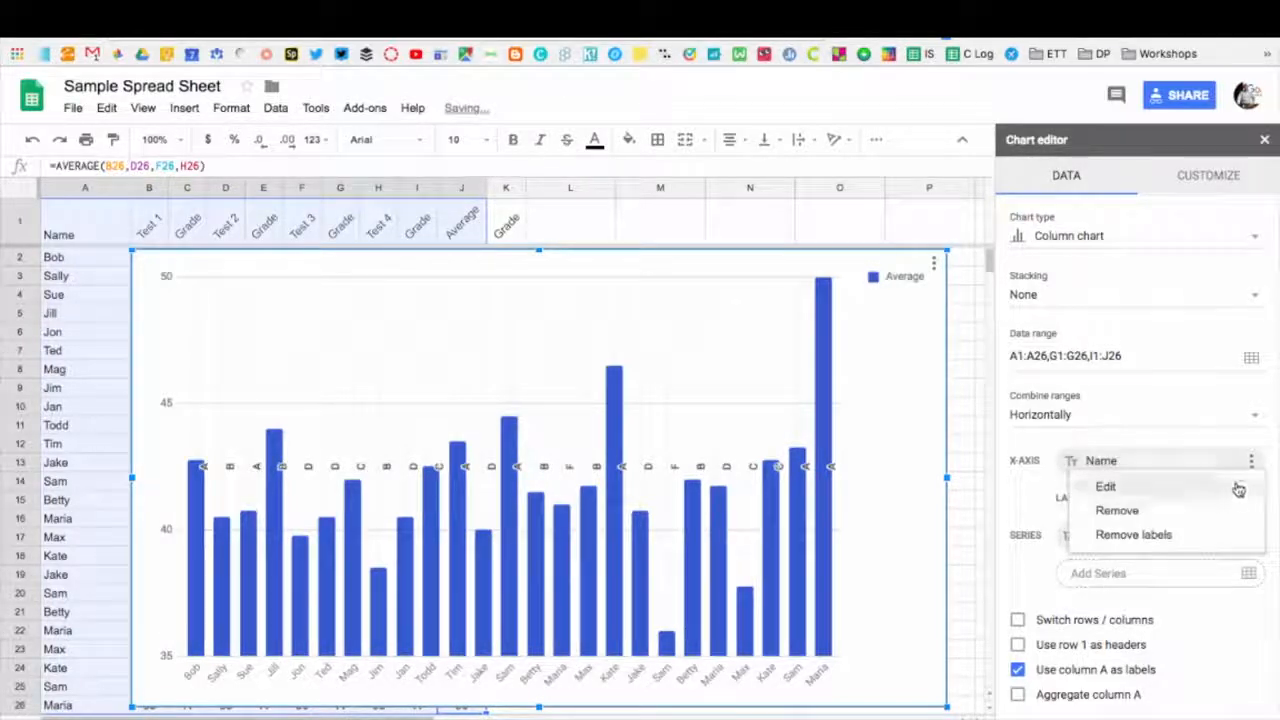
pyautogui.click(1192, 531)
pyautogui.click(1250, 461)
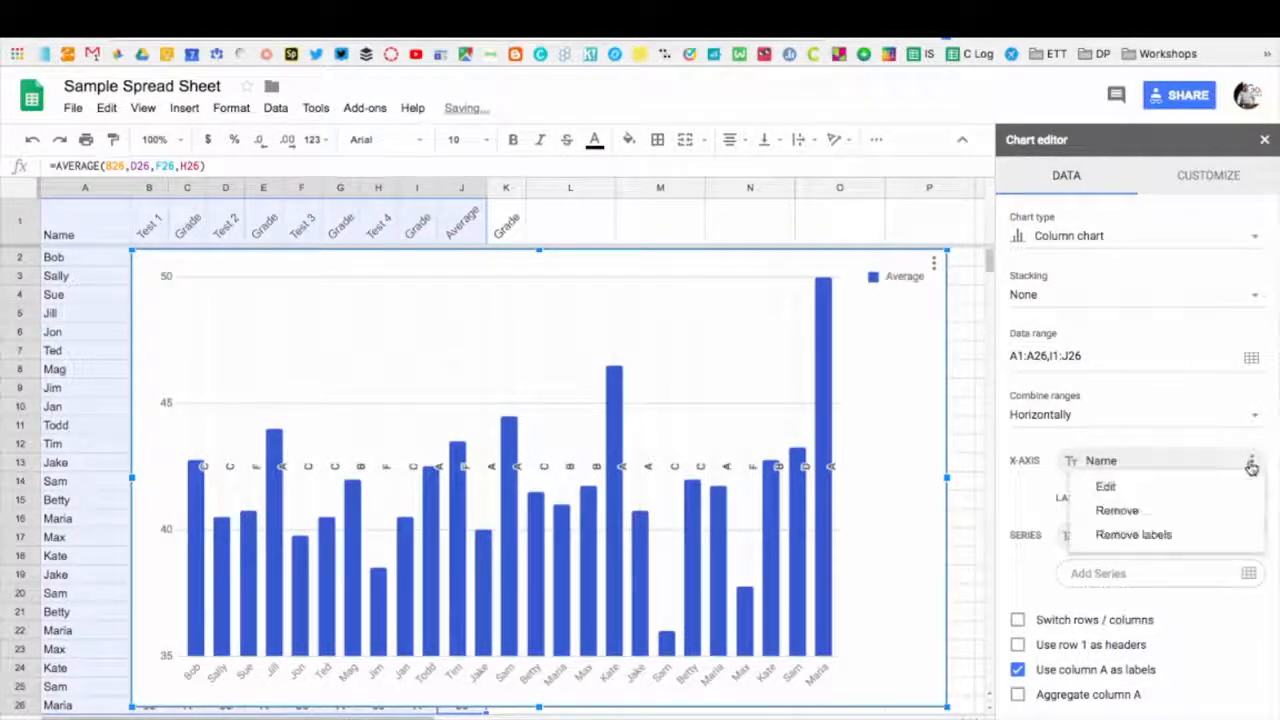
pyautogui.click(1198, 537)
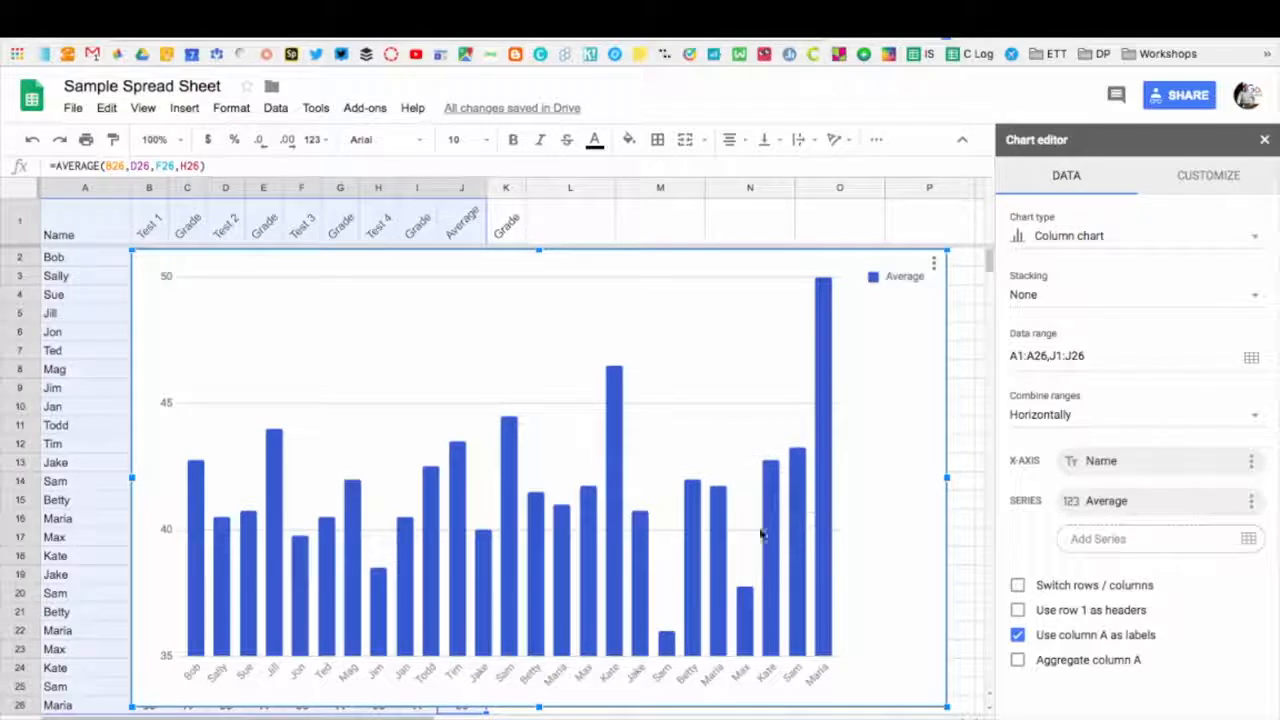
# - Create a new Google Docs document from the spreadsheet and return to the sheet with the chart
pyautogui.click(73, 108)
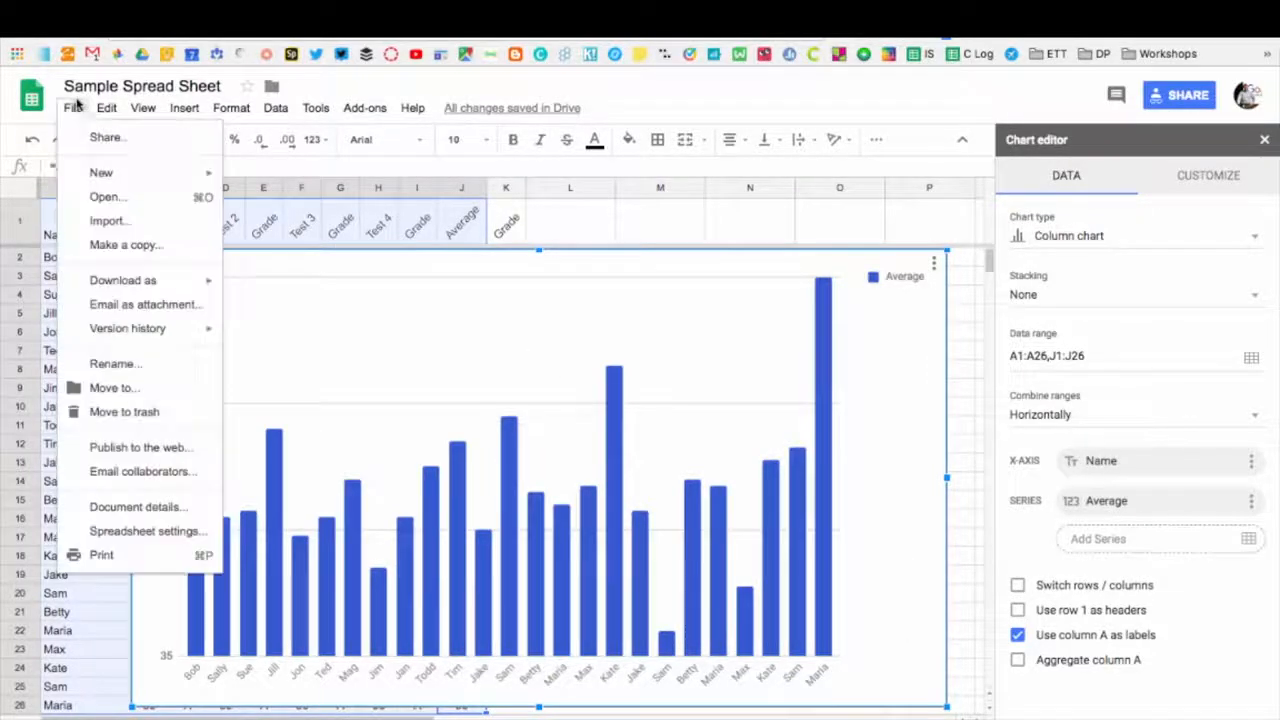
pyautogui.moveTo(127, 178)
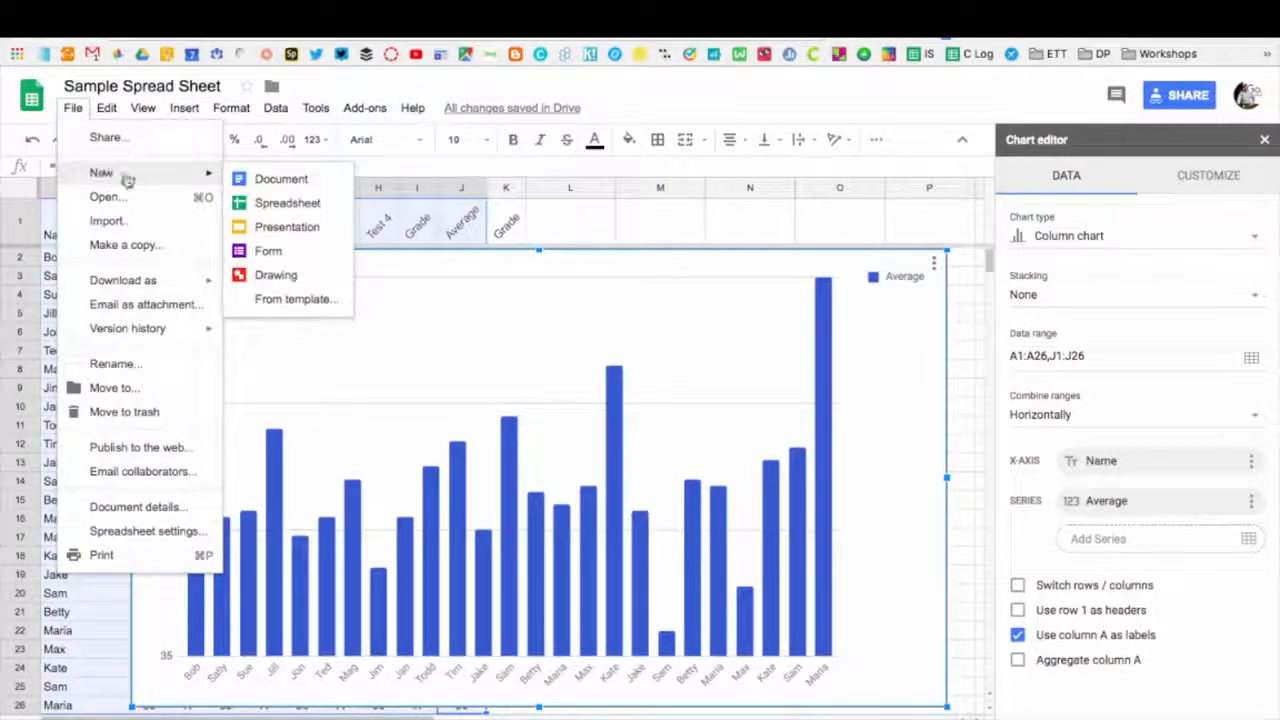
pyautogui.click(262, 188)
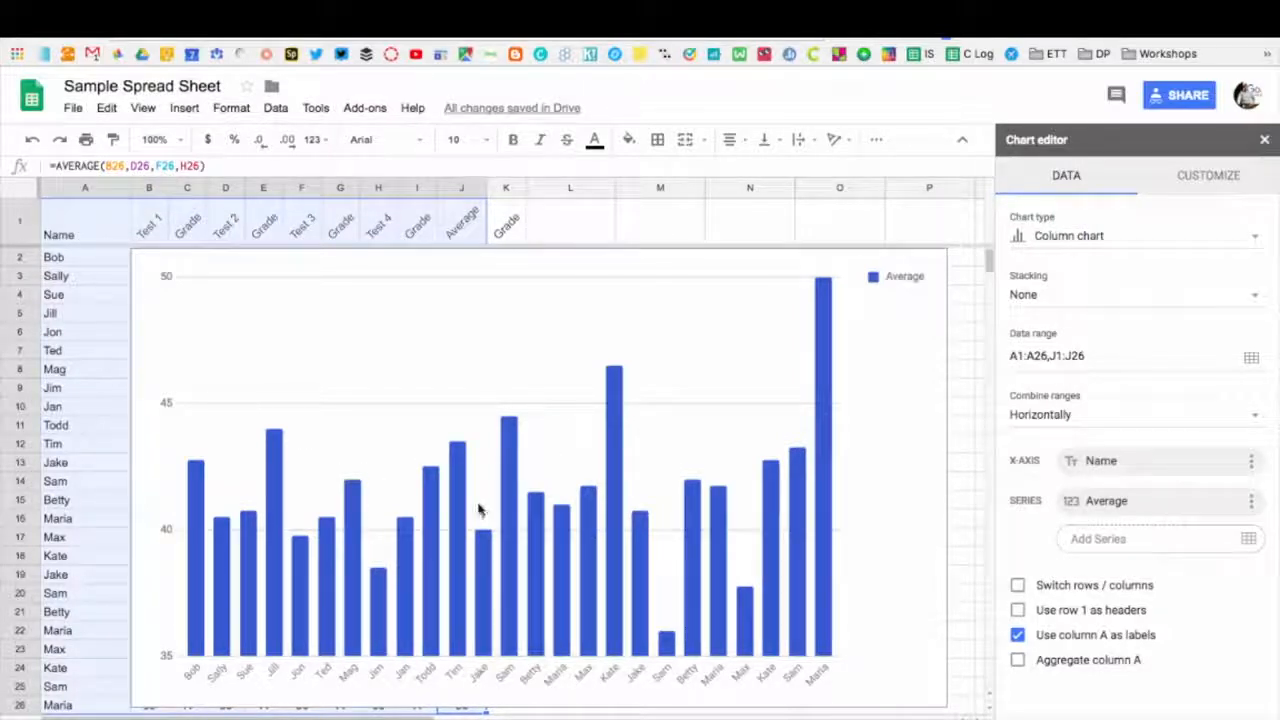
# - Copy the Average column chart from the sheet
pyautogui.click(577, 444)
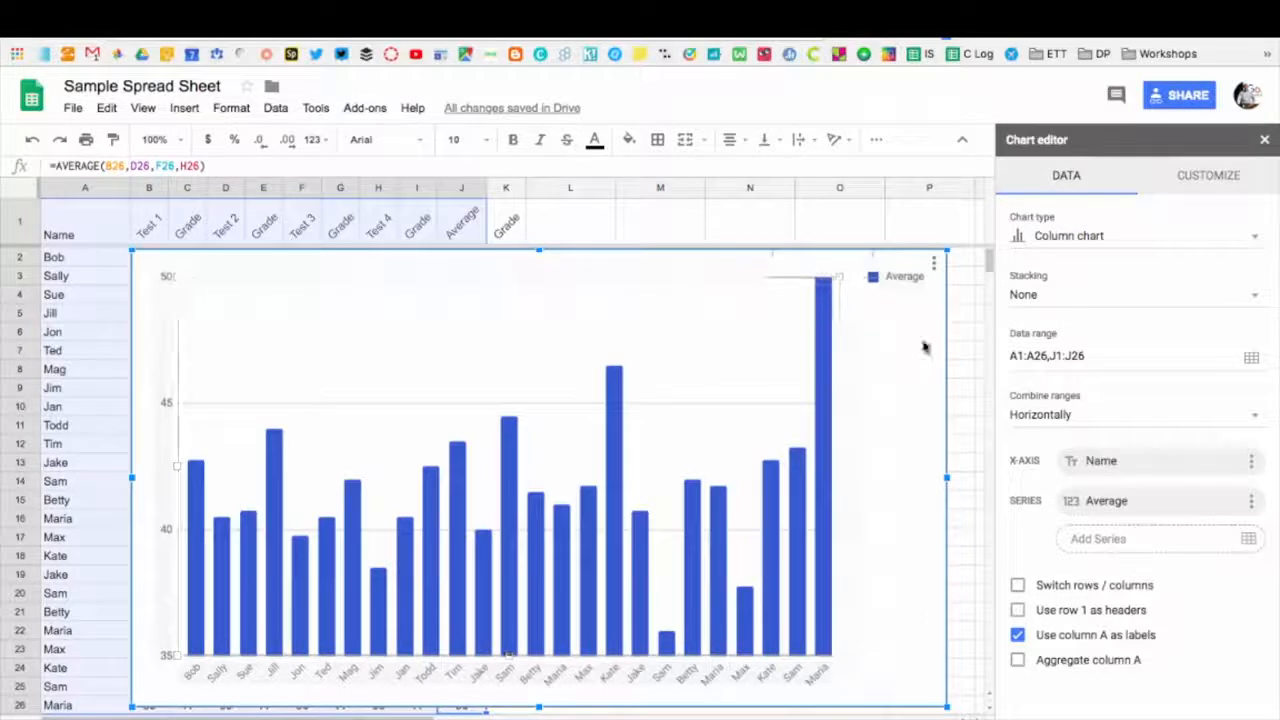
pyautogui.click(933, 266)
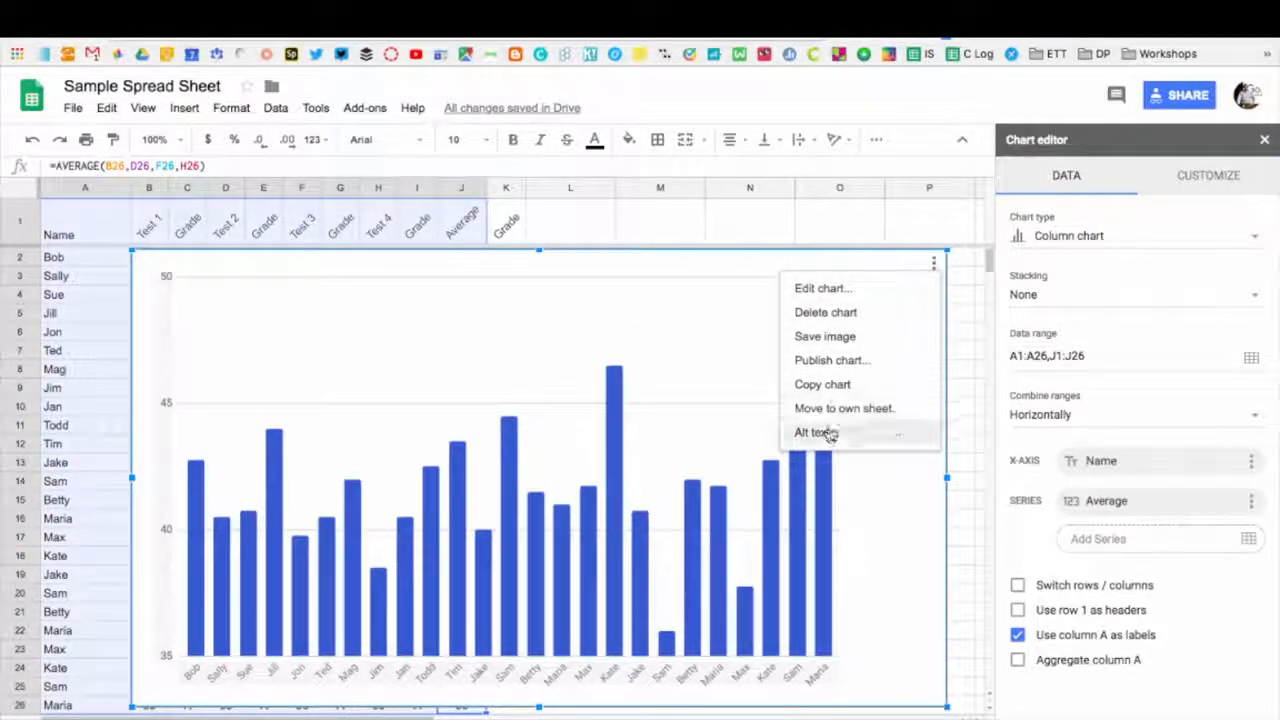
pyautogui.click(822, 388)
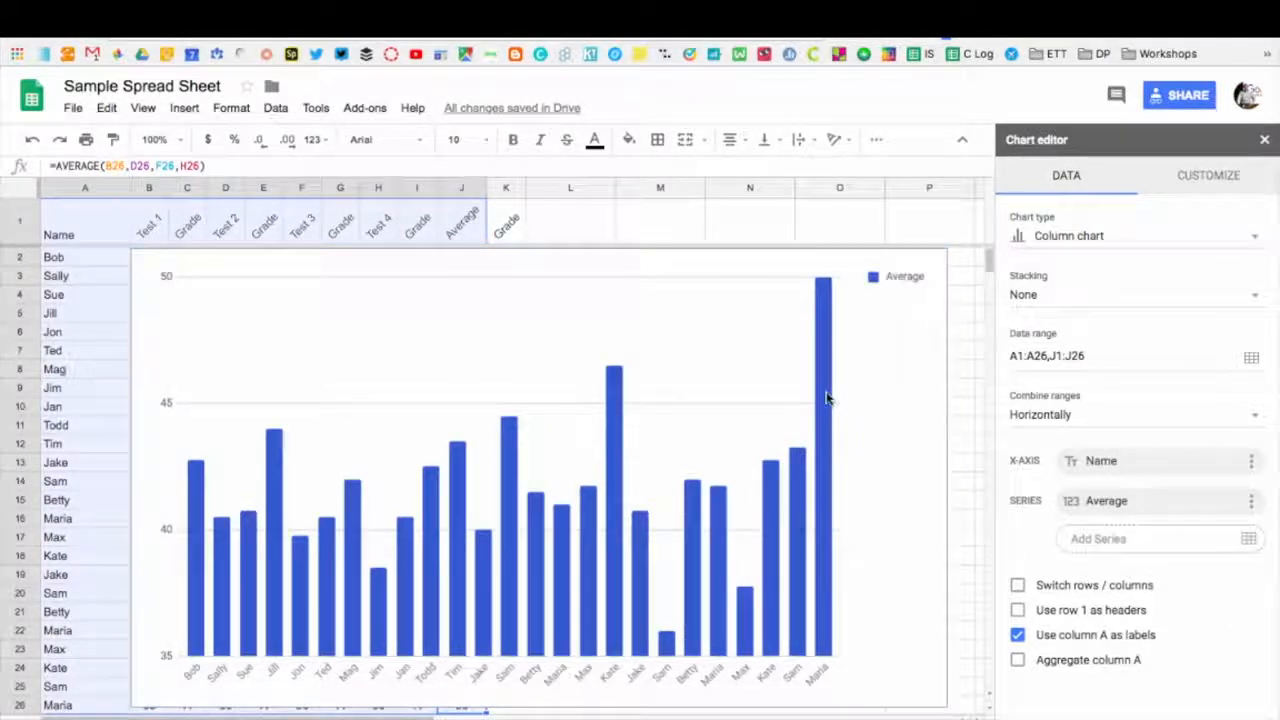
# - Switch to the Untitled document in Google Docs and paste the Average column chart with a link to the spreadsheet
pyautogui.click(660, 22)
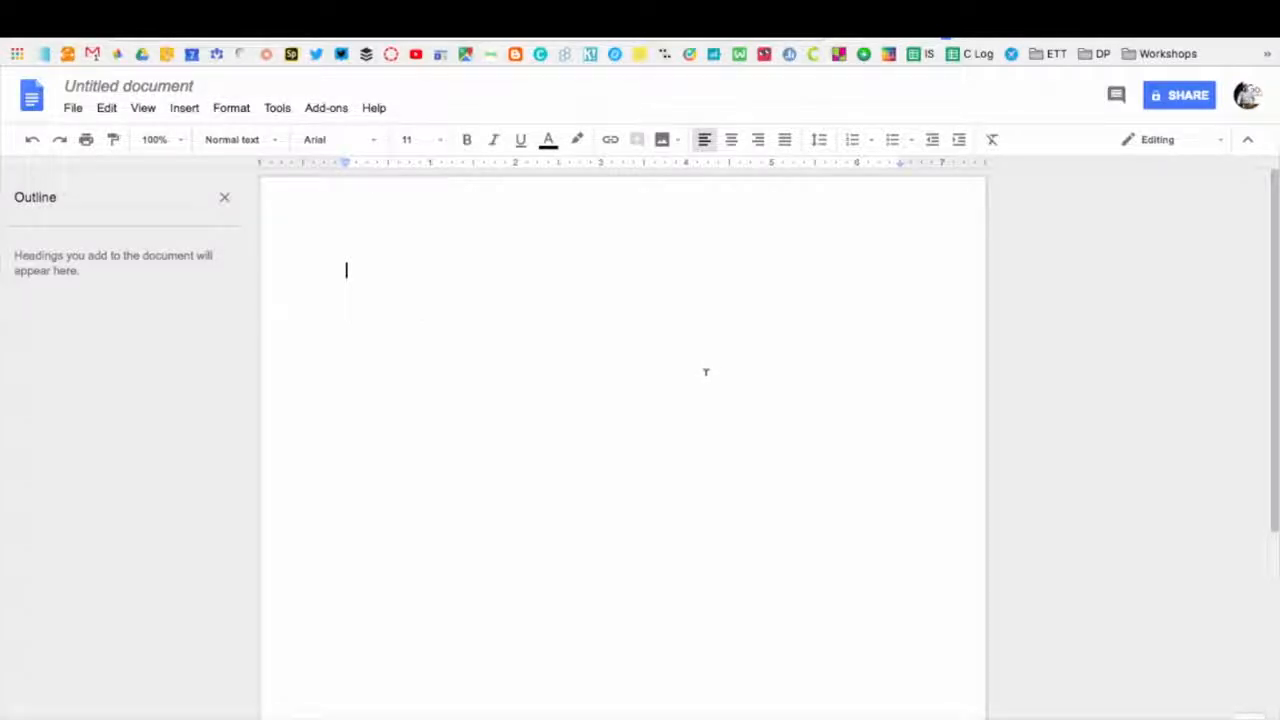
pyautogui.rightClick(414, 285)
pyautogui.click(474, 353)
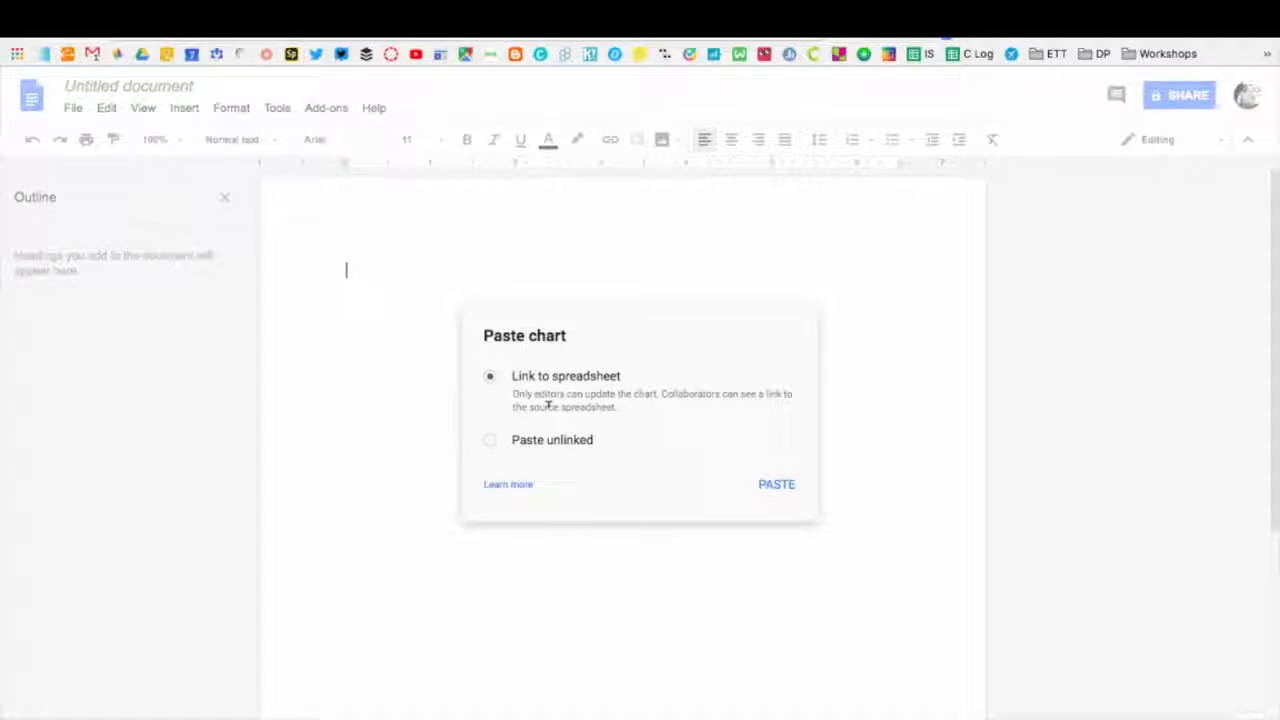
pyautogui.click(776, 480)
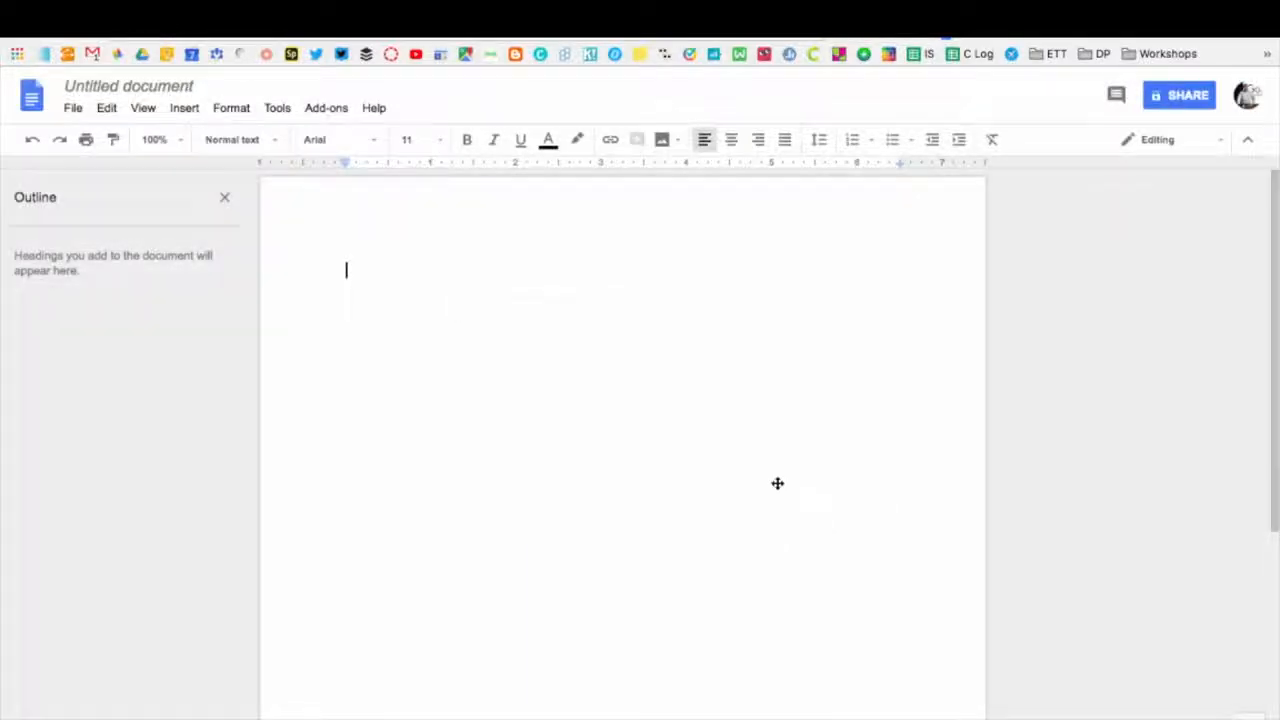
# - Select the pasted chart in the document and check its linked chart options
pyautogui.click(763, 328)
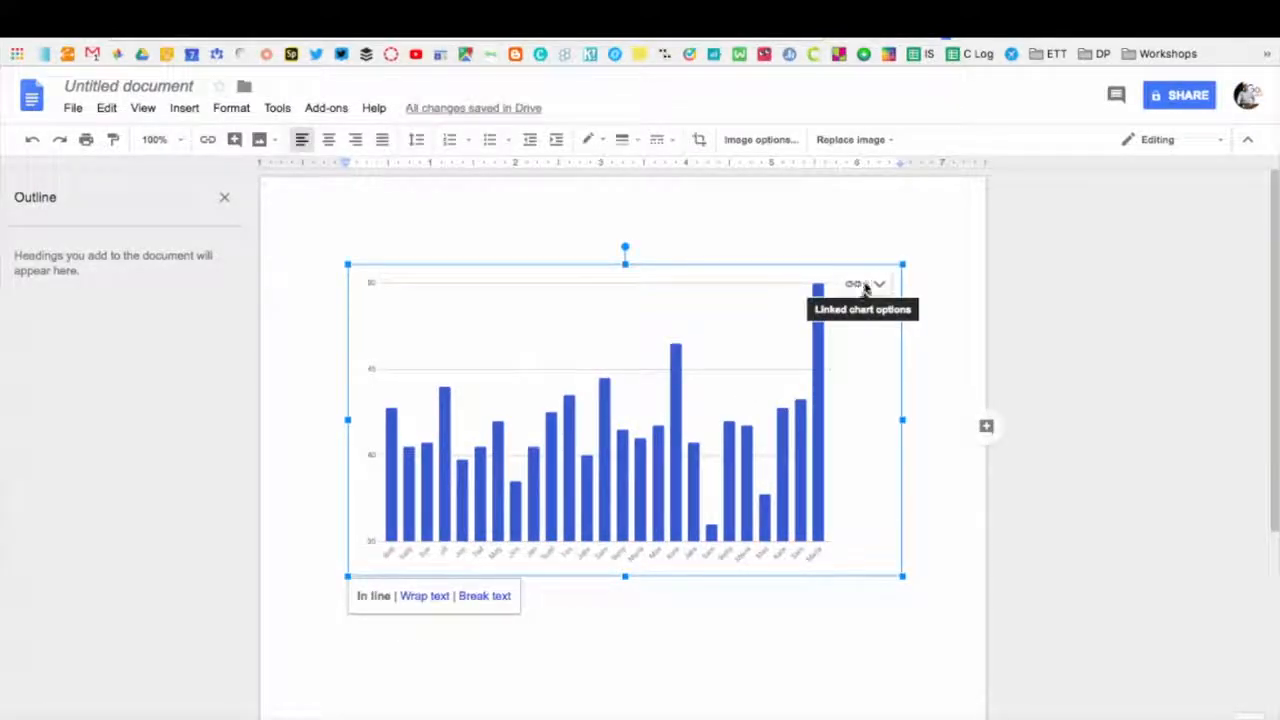
pyautogui.click(866, 287)
pyautogui.click(778, 358)
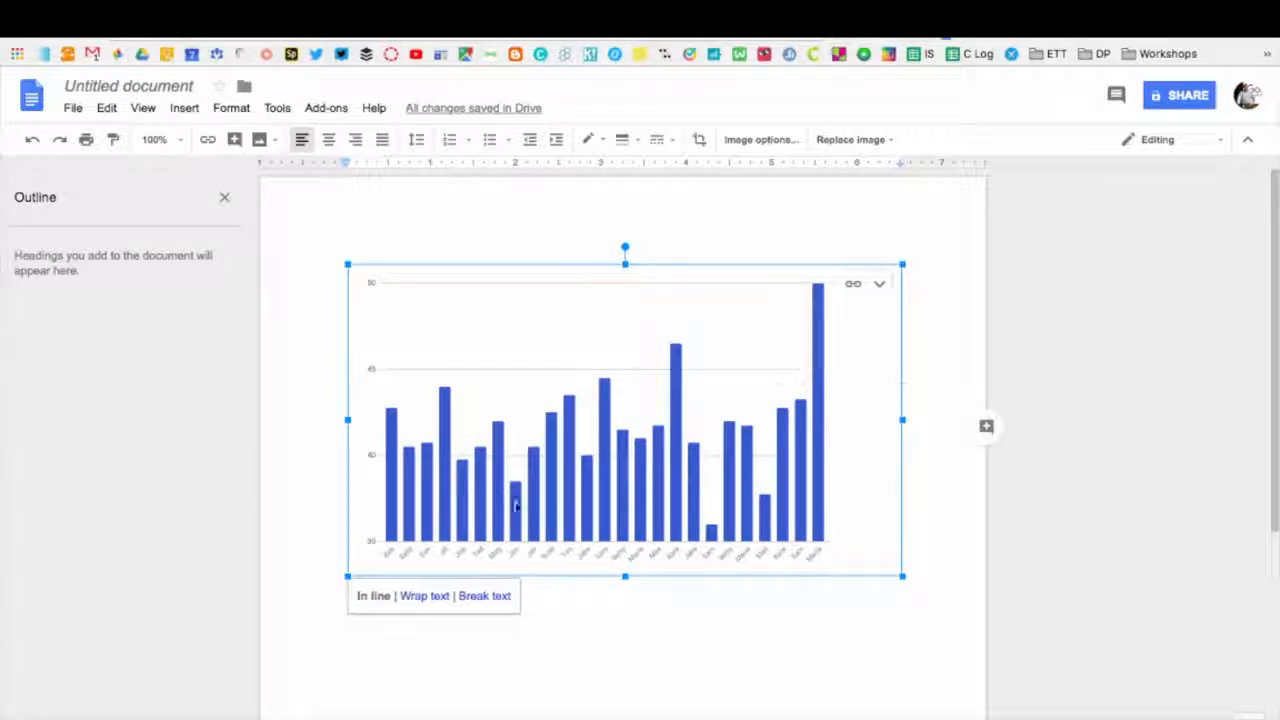
# - Return to the Sample Spread Sheet and change the Average chart's type to a pie chart
pyautogui.click(426, 28)
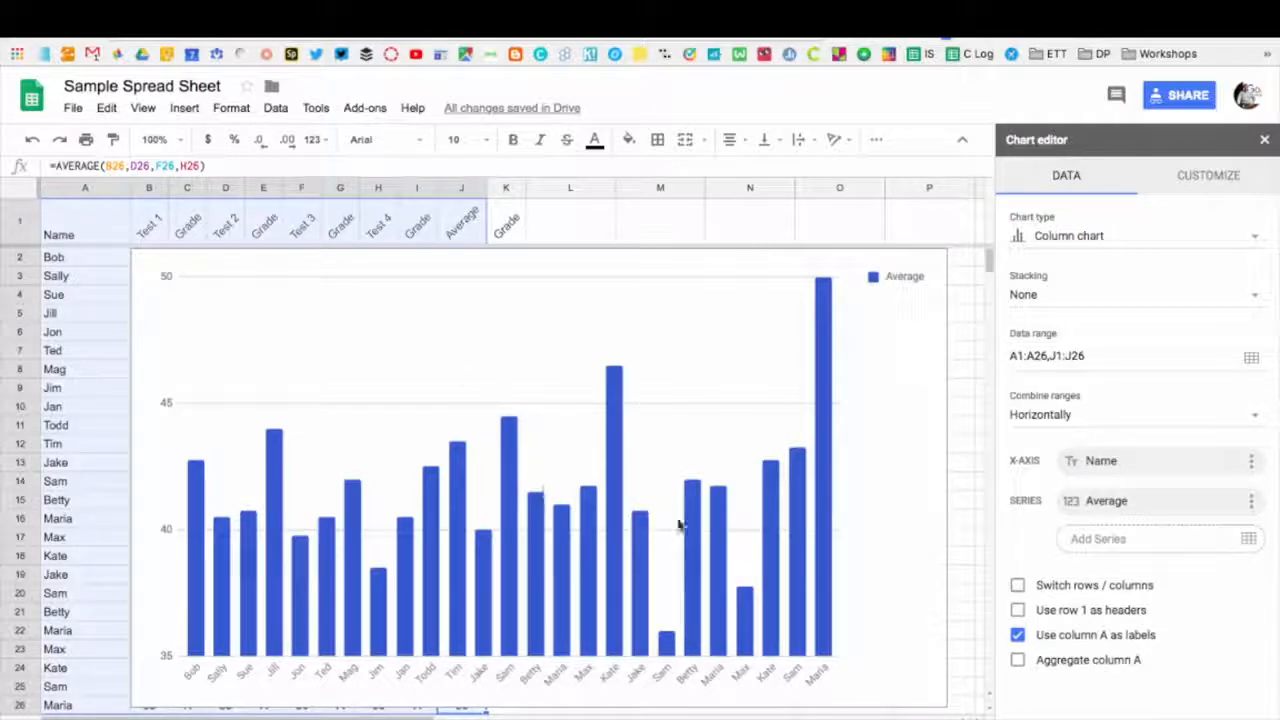
pyautogui.click(1096, 237)
pyautogui.scroll(-3, 1165, 595)
pyautogui.scroll(1, 1157, 585)
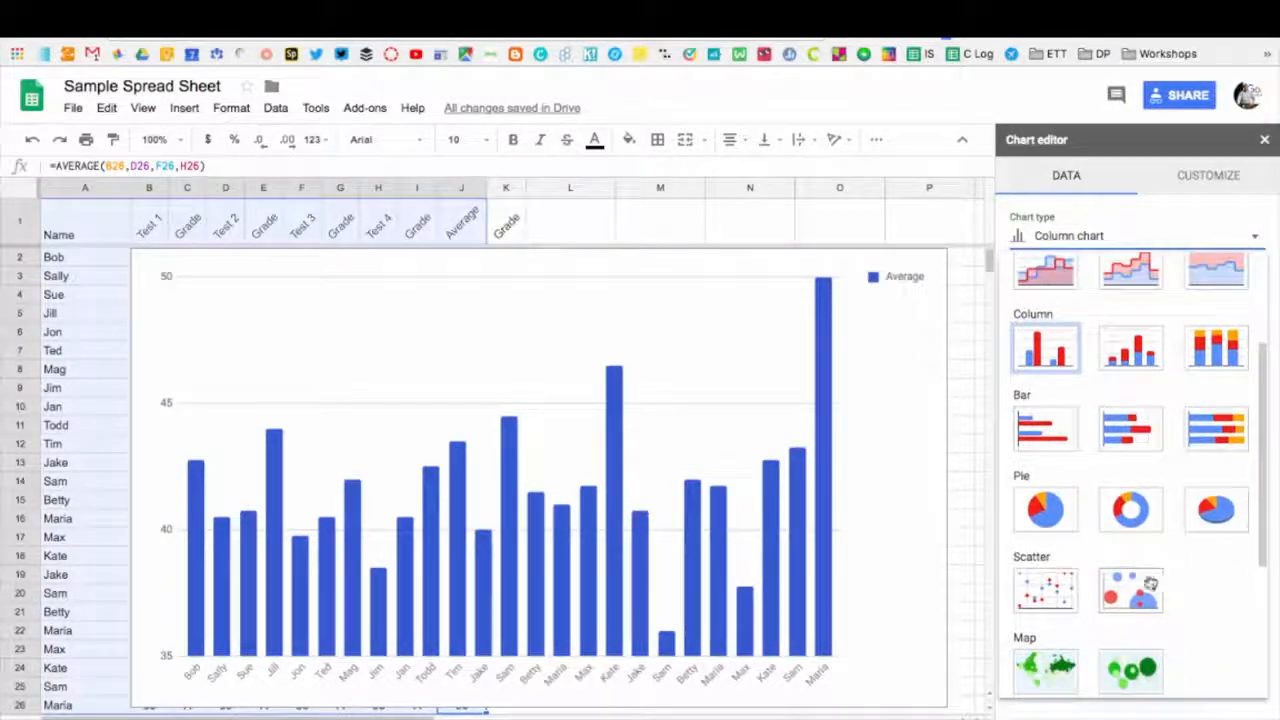
pyautogui.click(1068, 516)
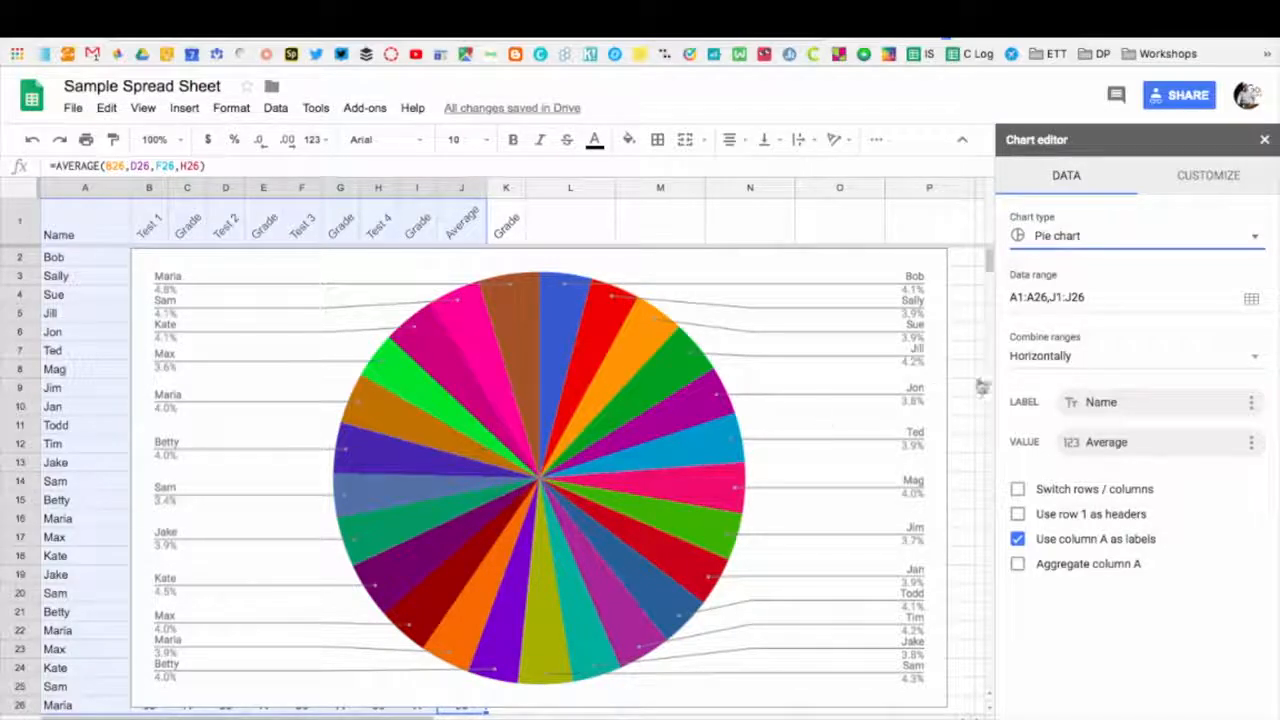
# - Try the stacked area, line and combo chart types on the Average chart
pyautogui.click(1151, 244)
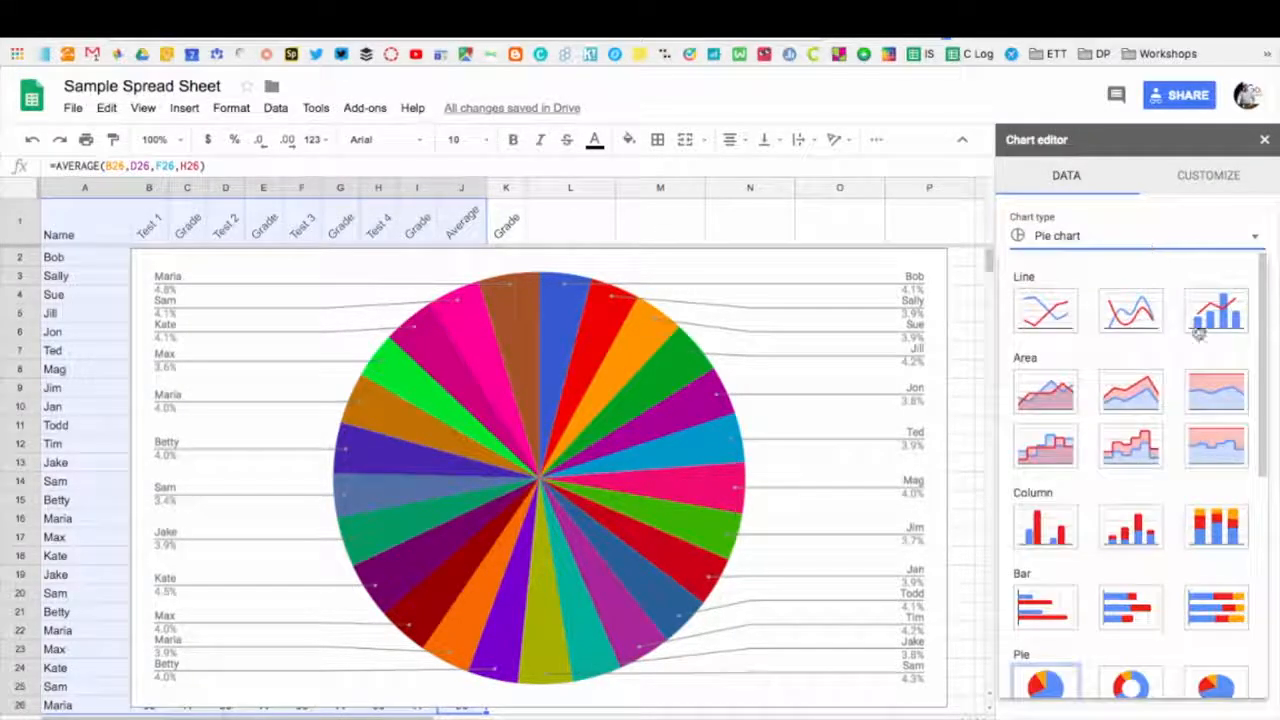
pyautogui.click(1134, 400)
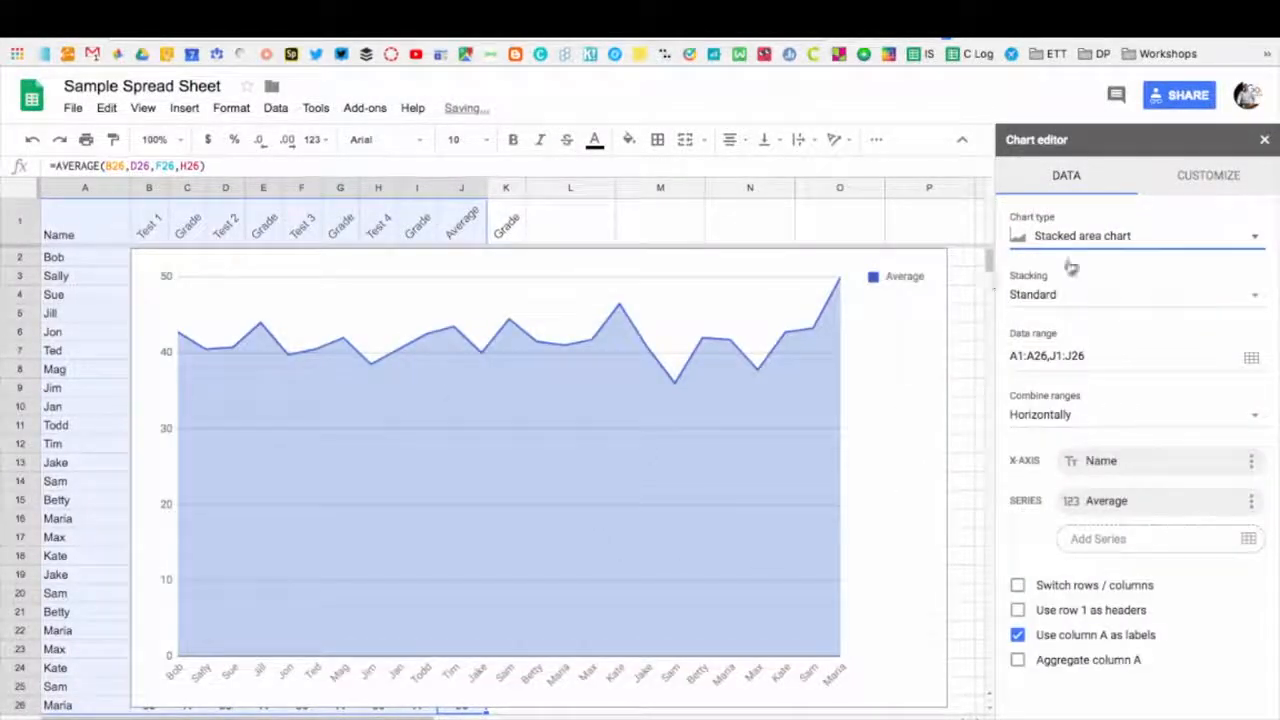
pyautogui.click(1108, 238)
pyautogui.click(1052, 316)
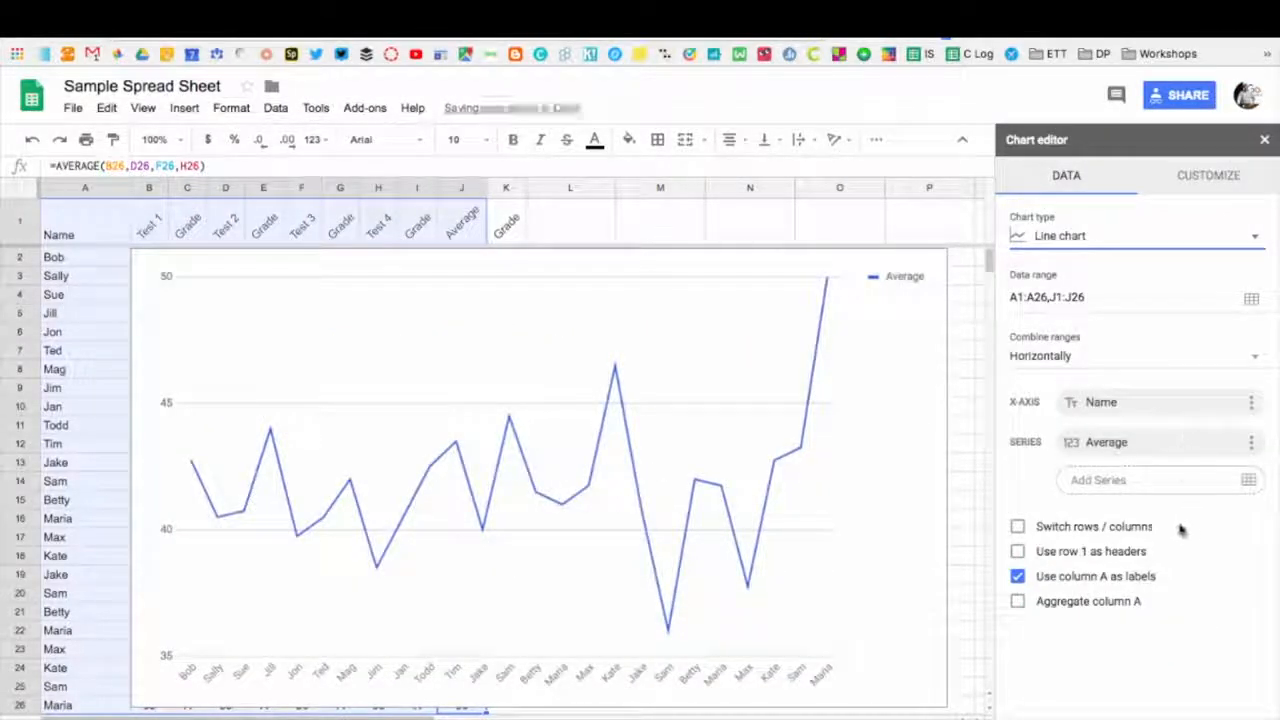
pyautogui.click(1082, 248)
pyautogui.click(1218, 318)
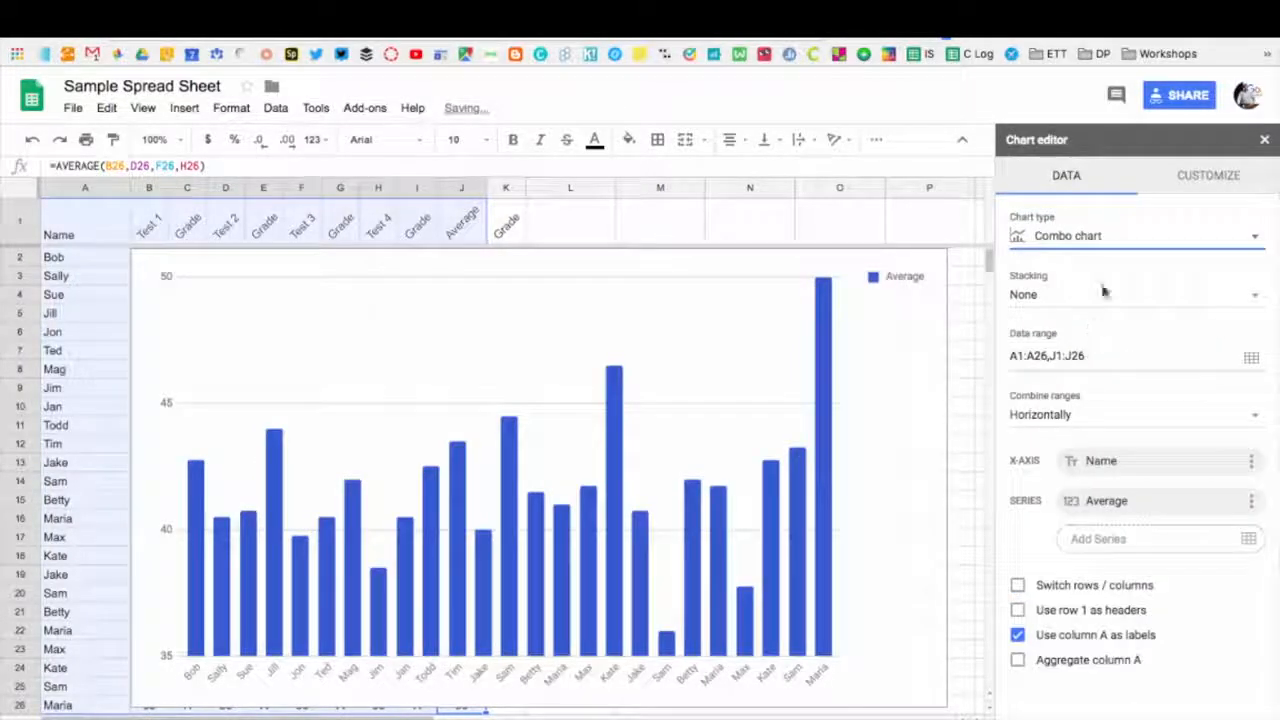
# - Change the Average chart's type to a stacked bar chart
pyautogui.click(1112, 246)
pyautogui.scroll(-2, 1192, 460)
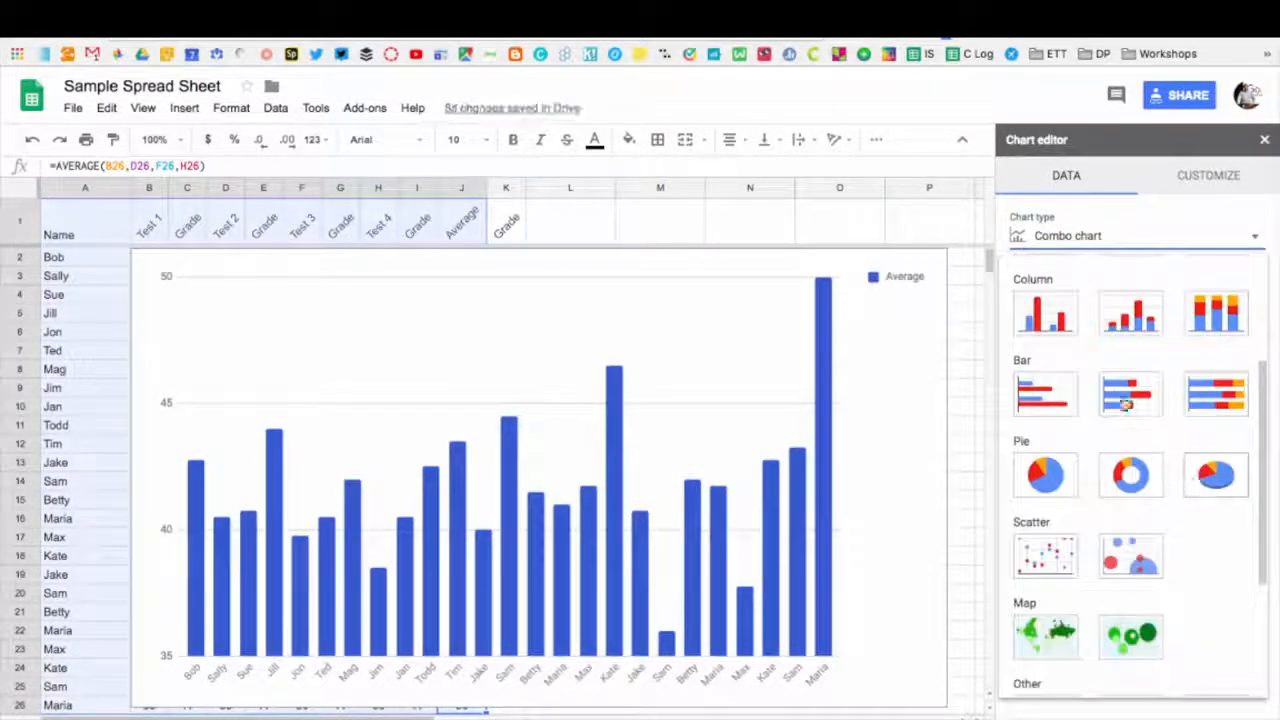
pyautogui.click(1130, 400)
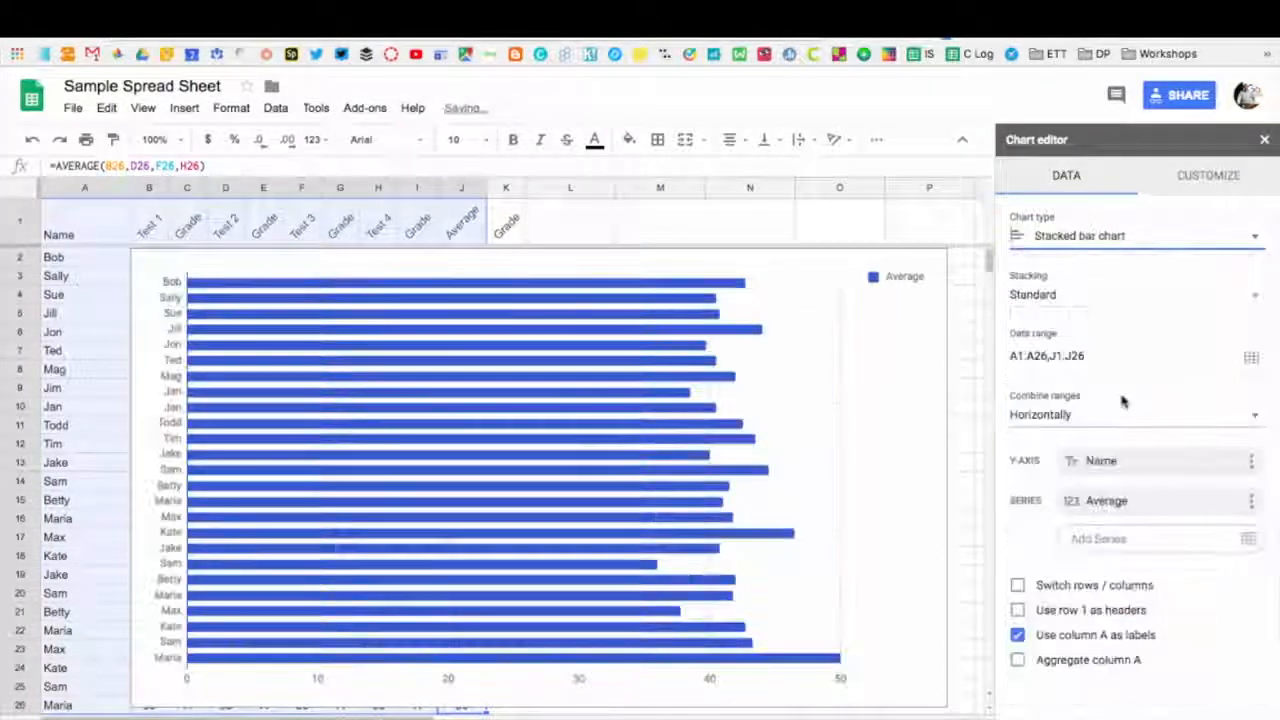
# - Browse the remaining chart types, and examine the chart and axis title settings
pyautogui.click(1058, 236)
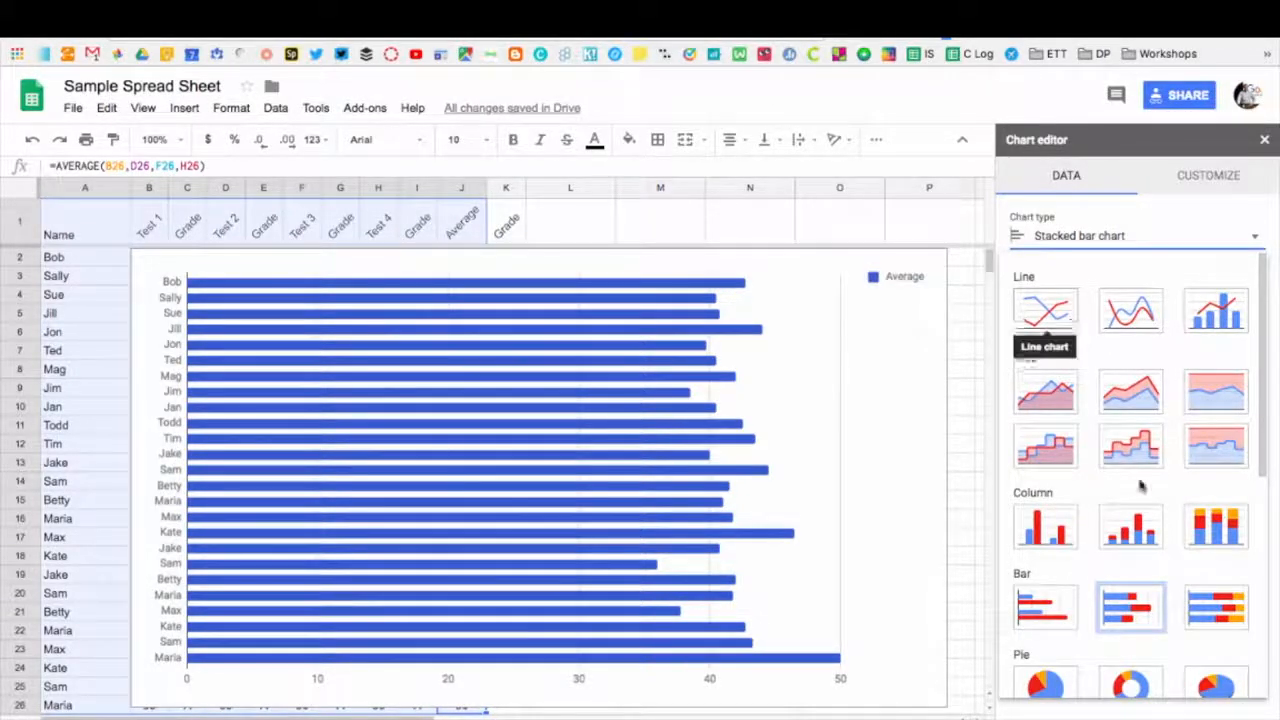
pyautogui.scroll(-5, 1137, 488)
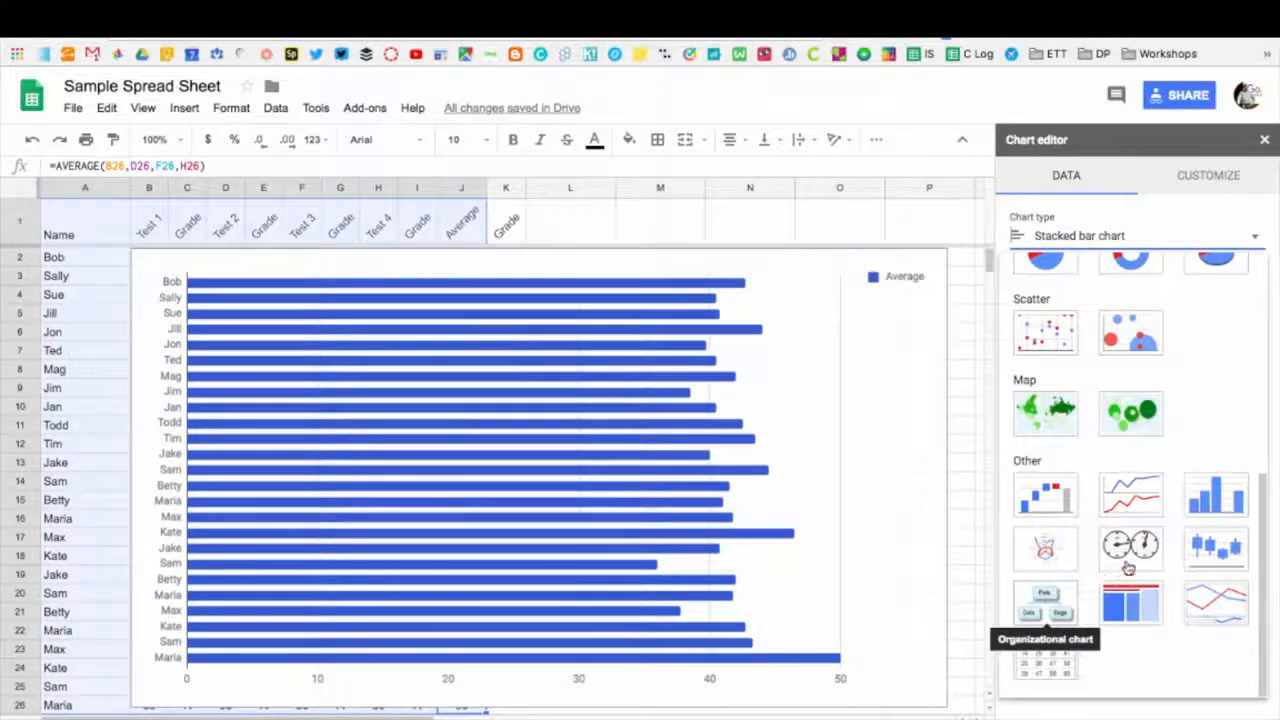
pyautogui.click(1198, 178)
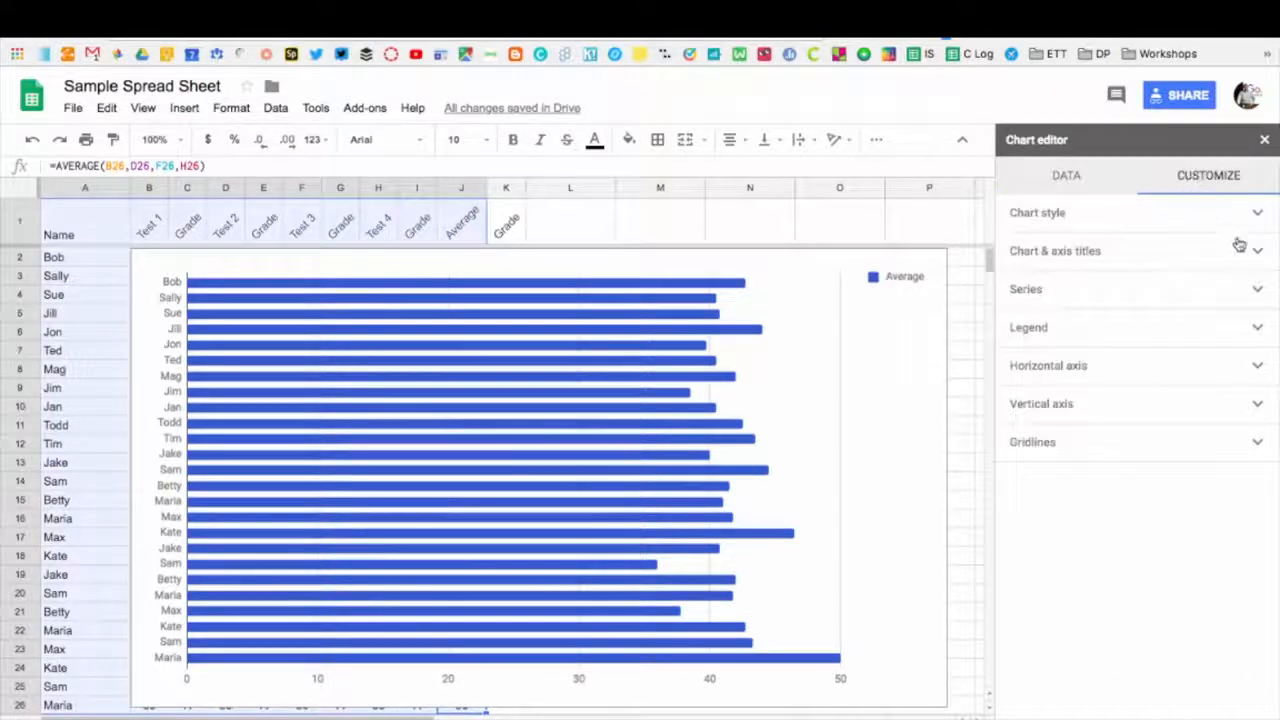
pyautogui.click(1104, 255)
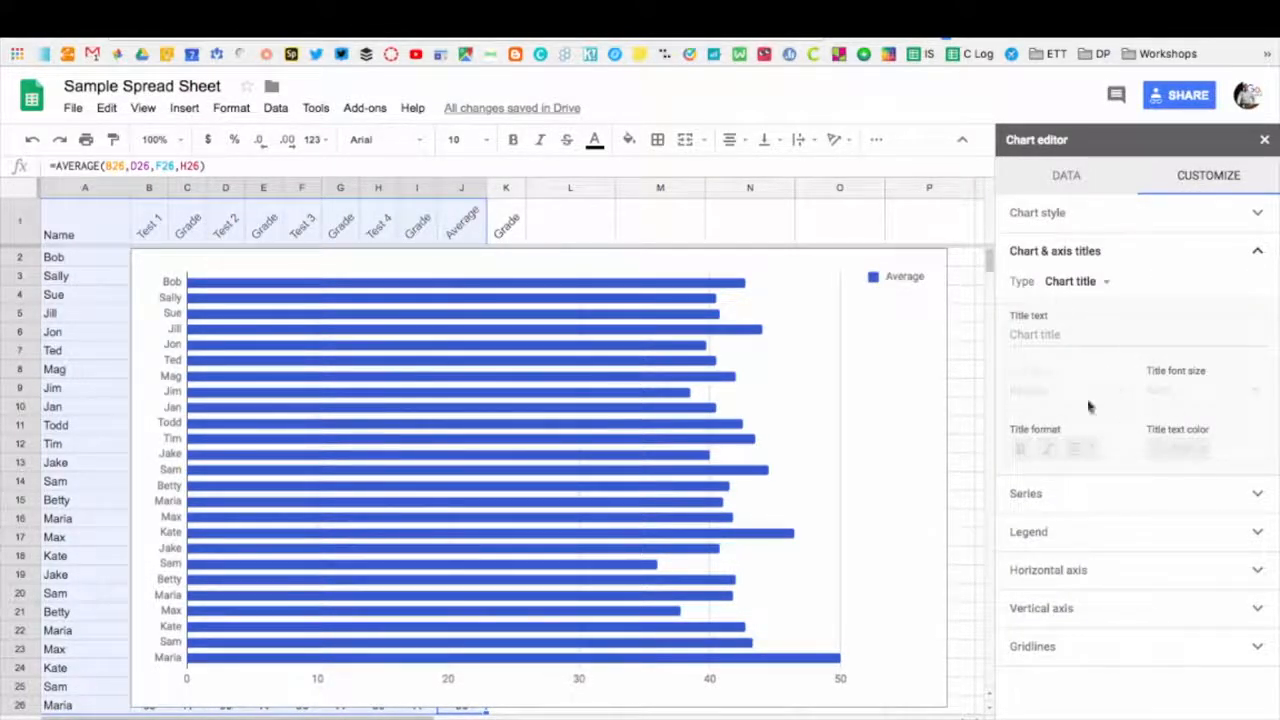
pyautogui.click(1071, 251)
# - Try a bright green chart background, and set the background color to None
pyautogui.click(1060, 214)
pyautogui.click(1024, 266)
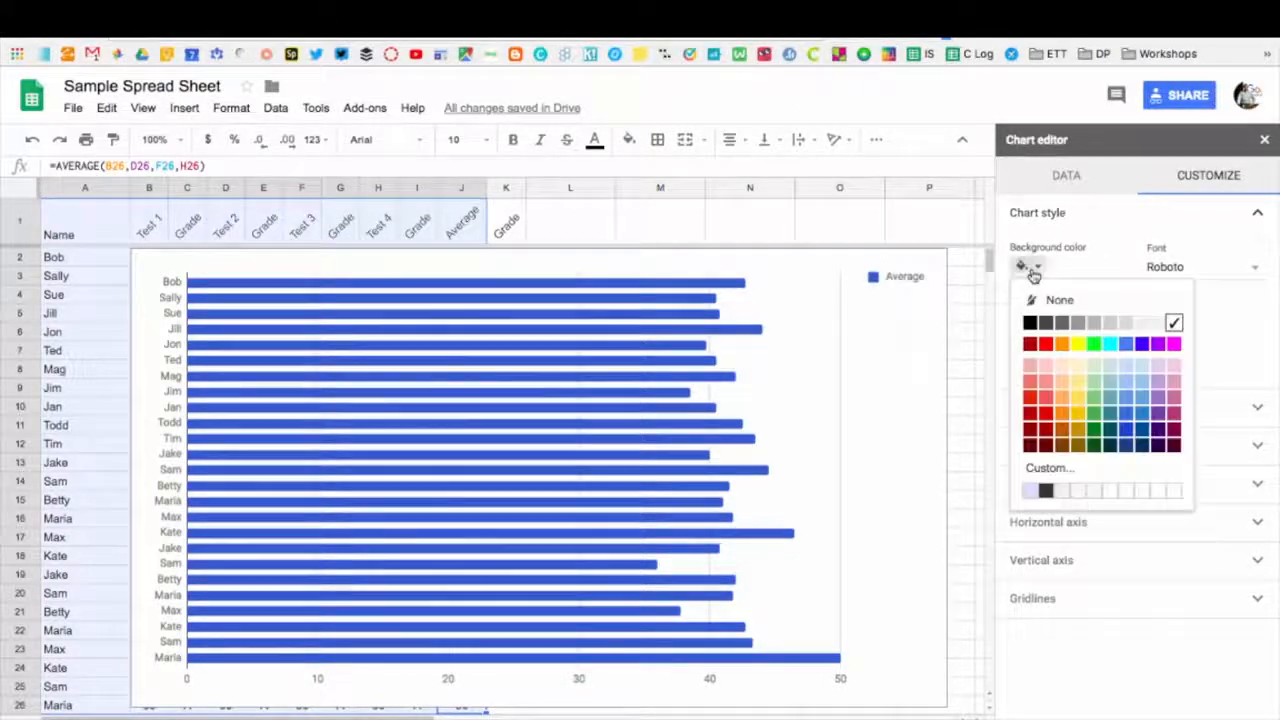
pyautogui.click(1094, 344)
pyautogui.click(1035, 266)
pyautogui.click(1045, 299)
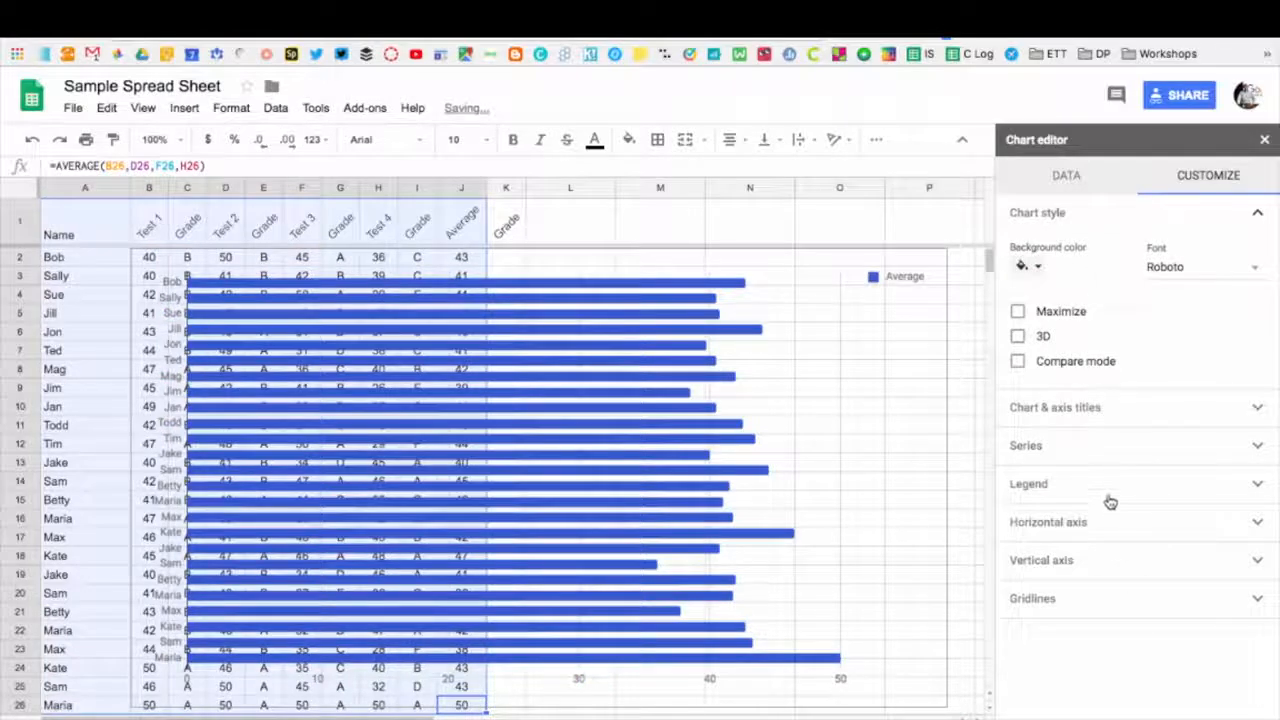
# - Examine the chart's horizontal axis and legend customization settings
pyautogui.click(1112, 535)
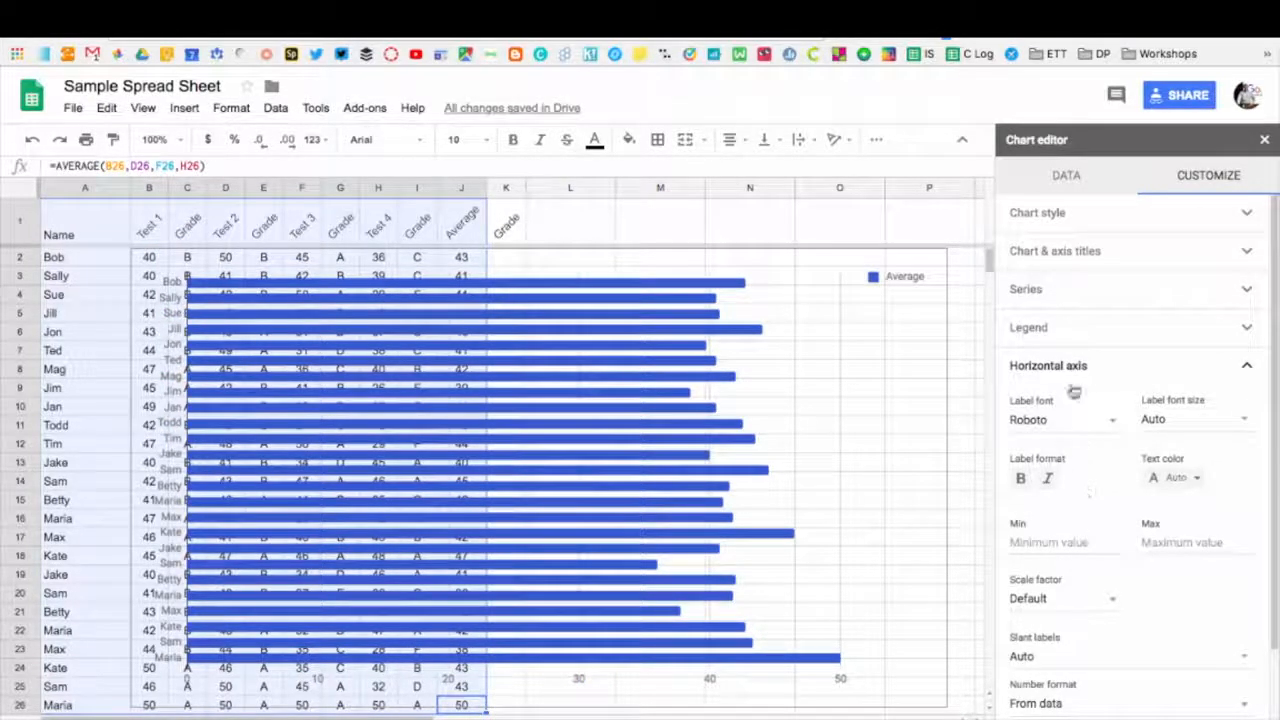
pyautogui.click(1076, 366)
pyautogui.click(1040, 330)
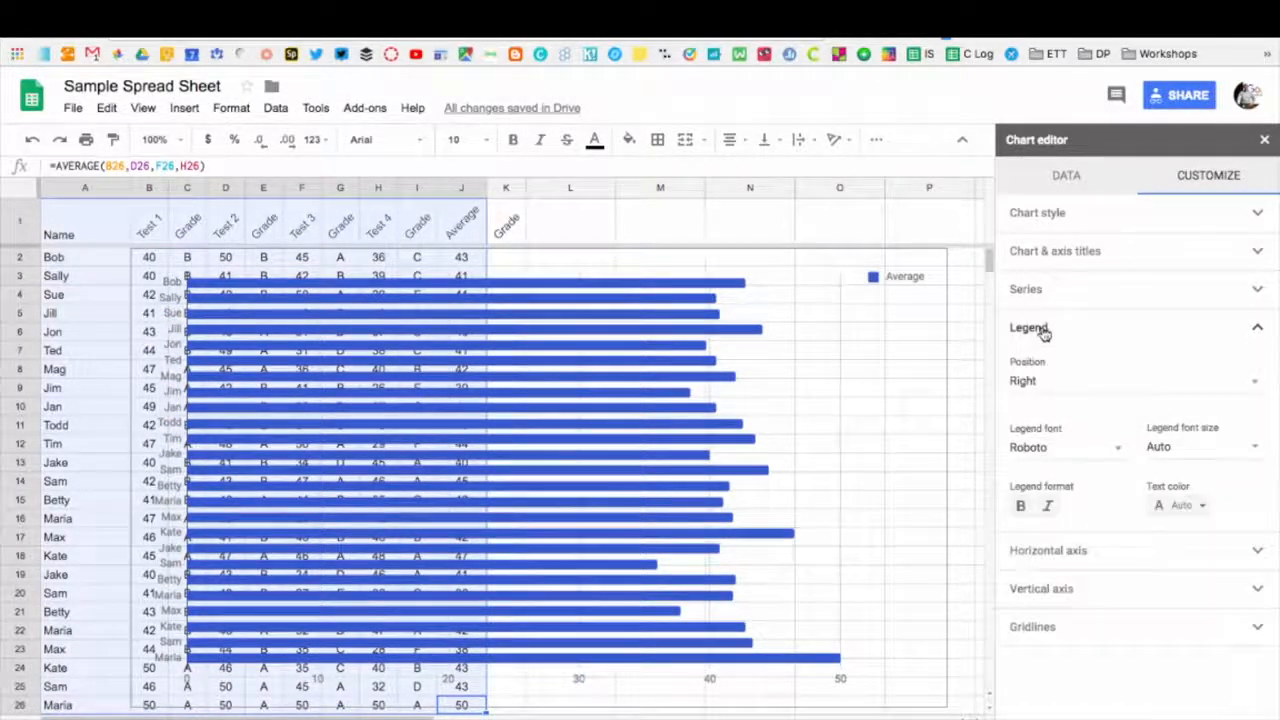
pyautogui.click(1043, 330)
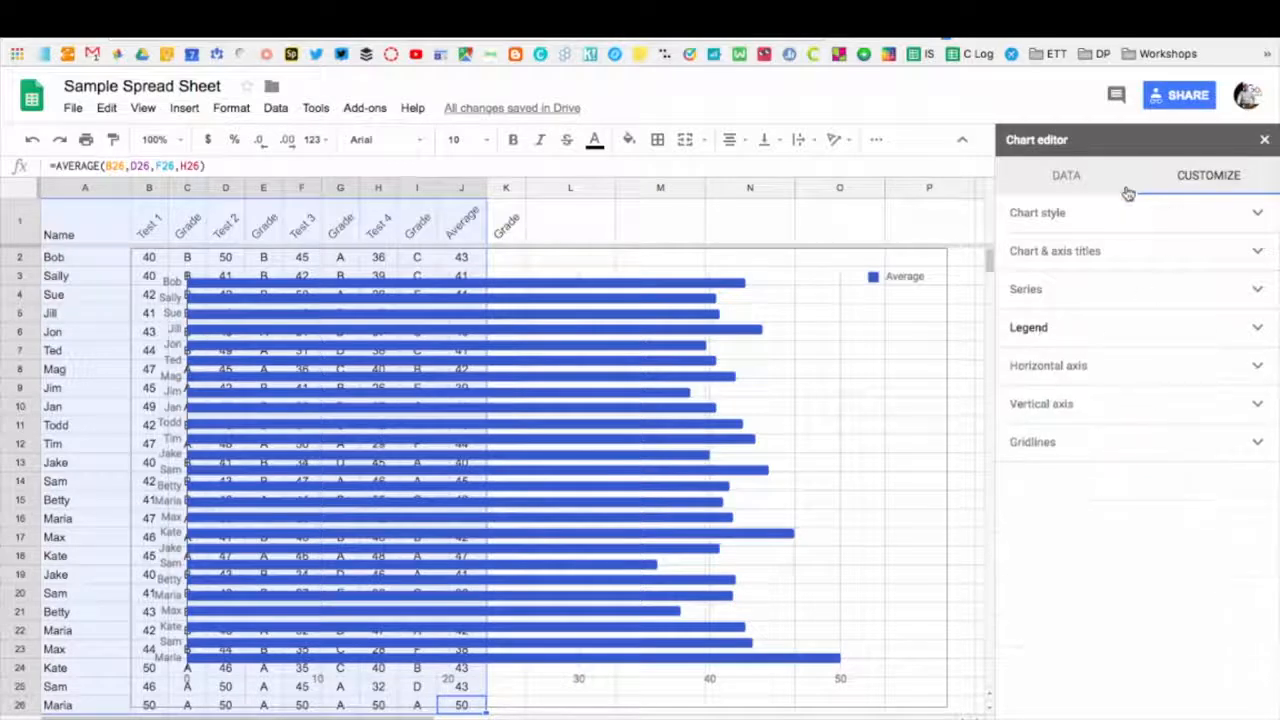
# - Close the chart editor and delete the Average bar chart from the sheet
pyautogui.click(1264, 141)
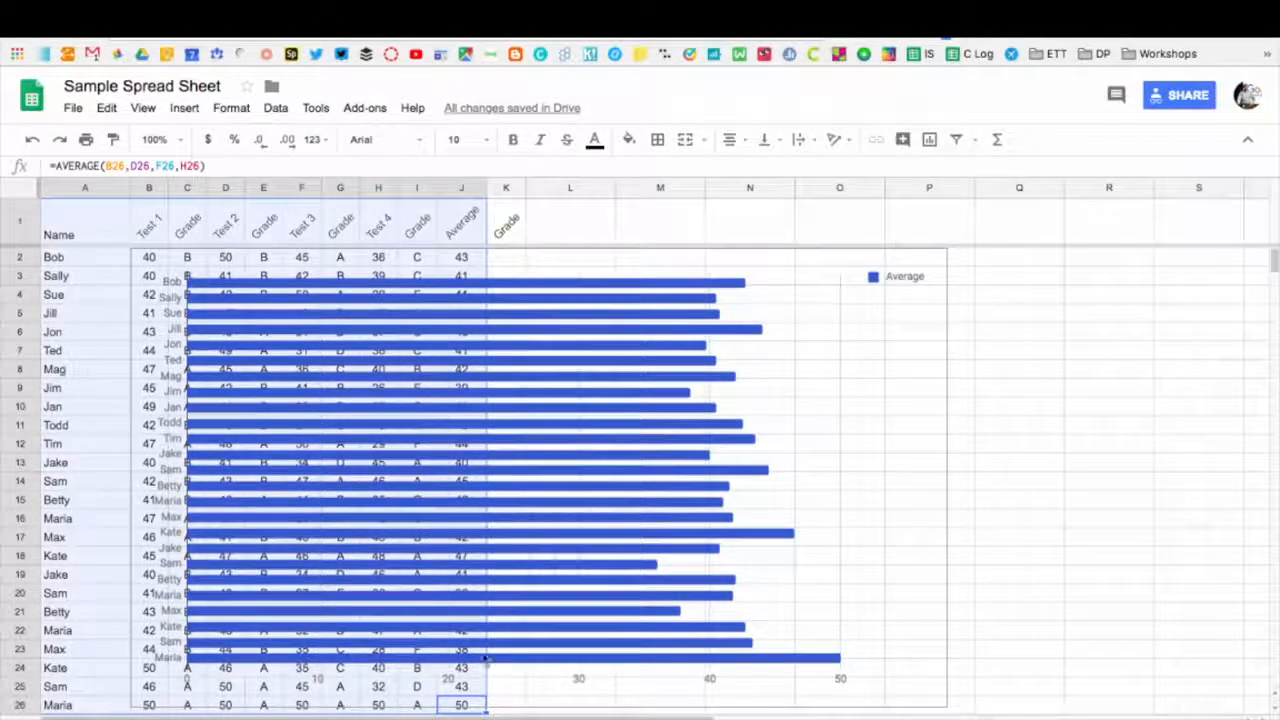
pyautogui.click(583, 451)
pyautogui.moveTo(583, 451); pyautogui.dragTo(712, 447)
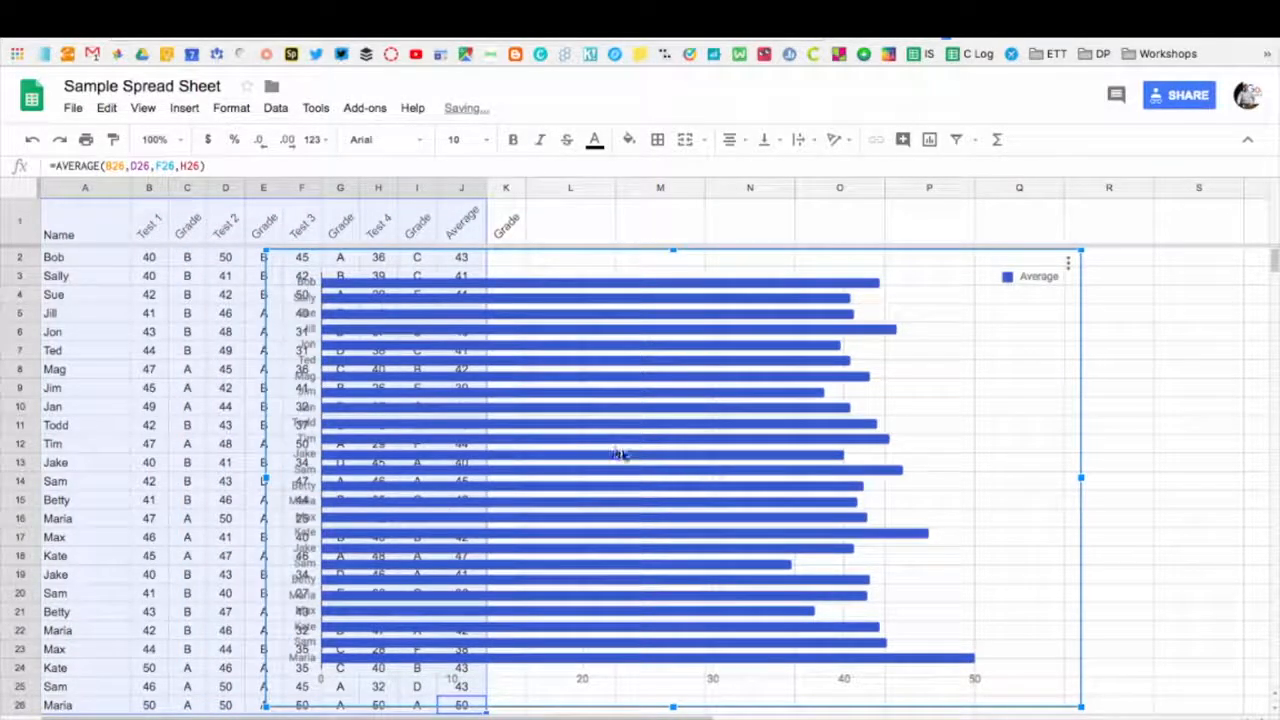
pyautogui.press('Delete')
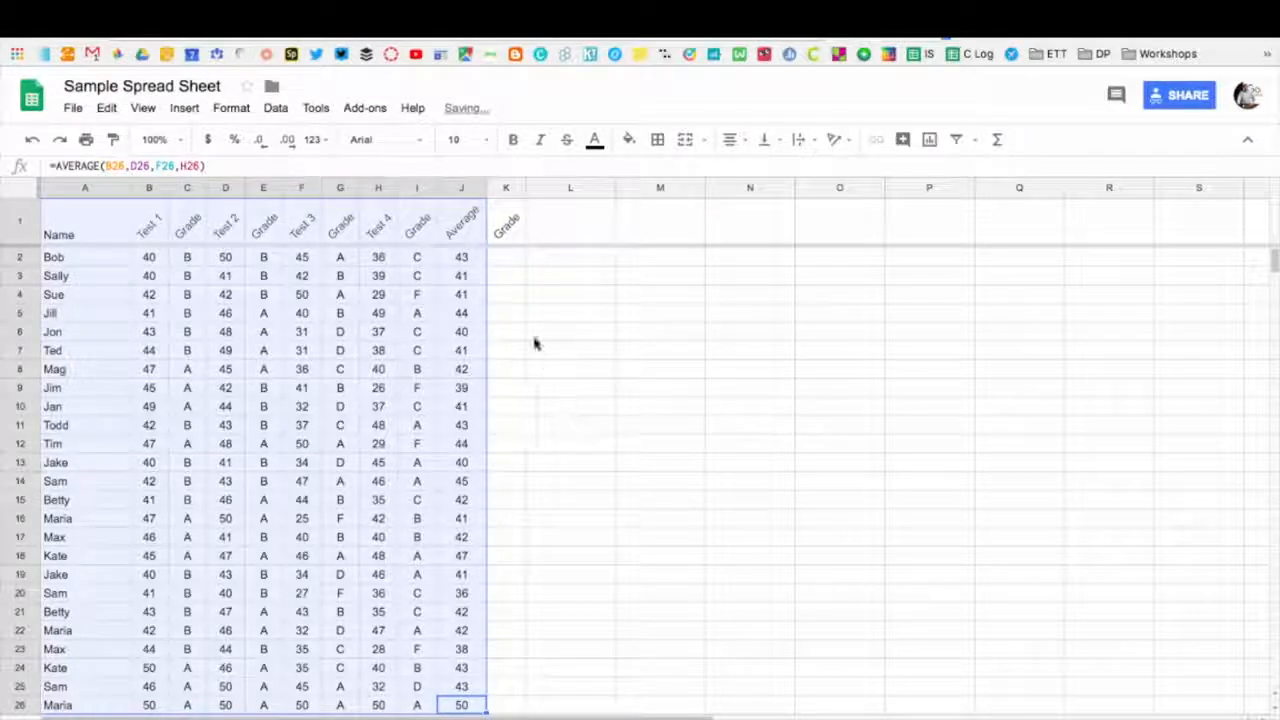
# - Review the Explore suggestions for A1:K26 and place the suggested Count of Grade pie chart on the sheet
pyautogui.click(505, 262)
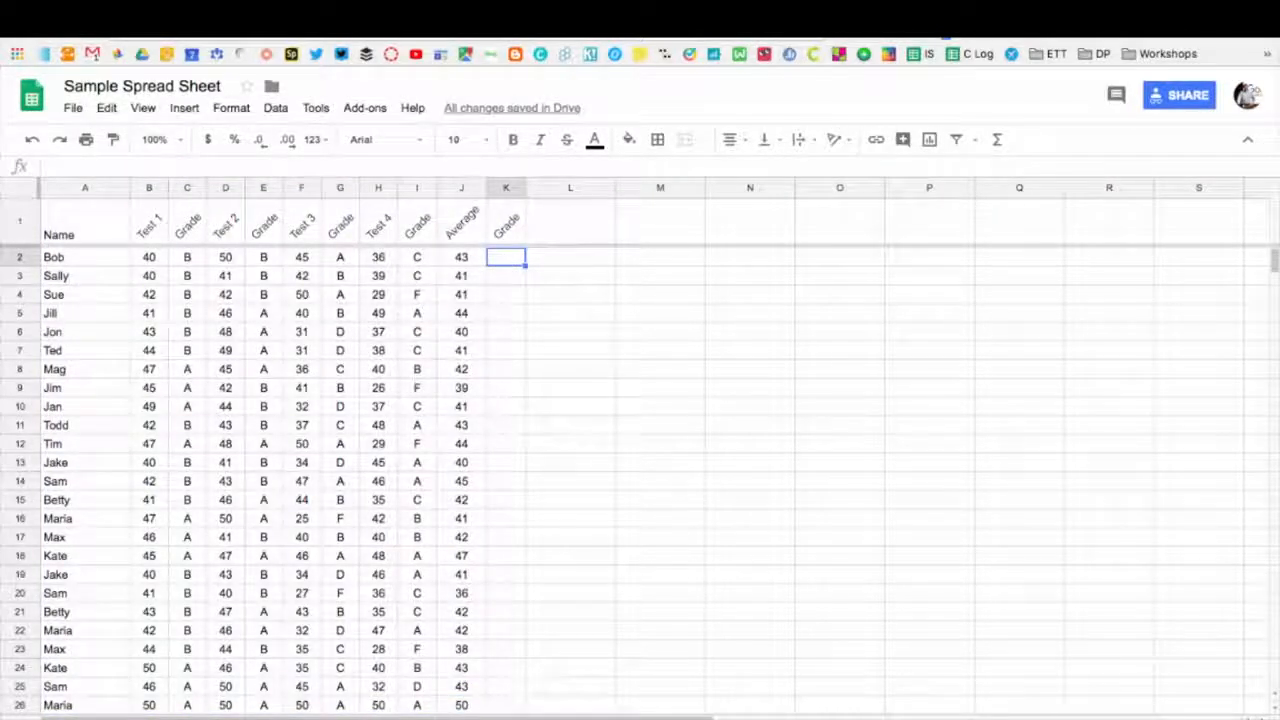
pyautogui.click(1252, 706)
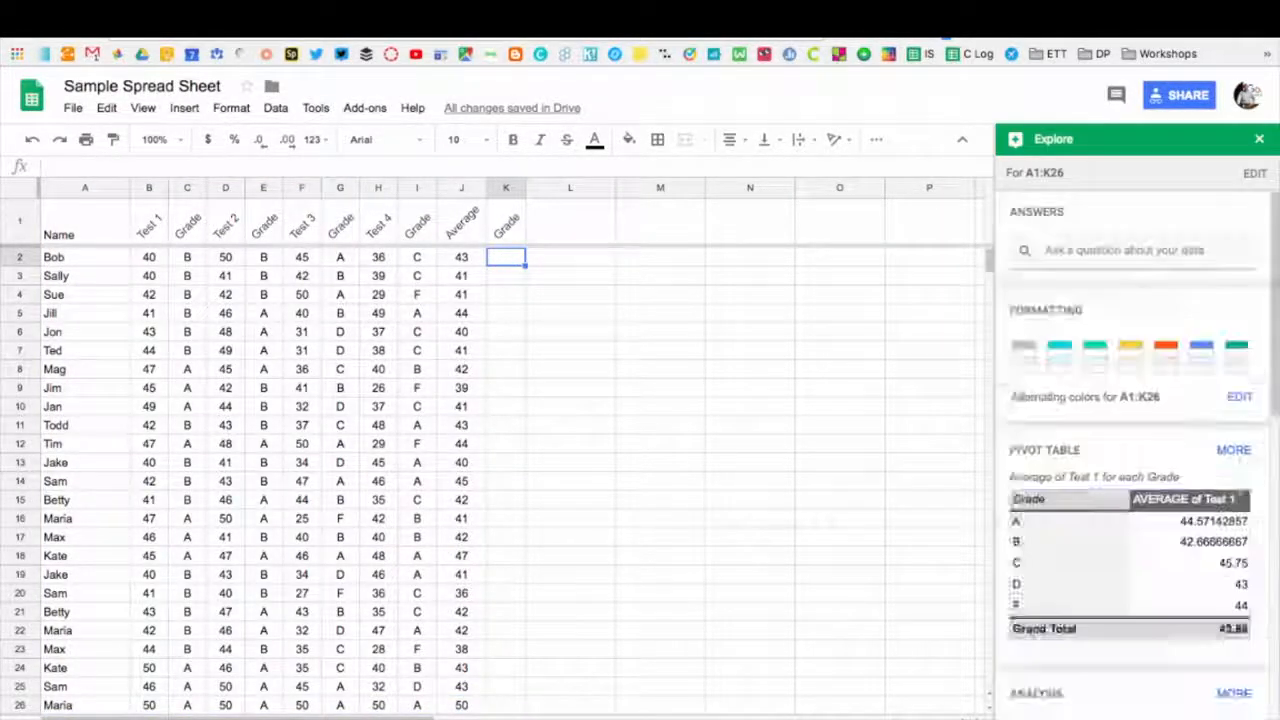
pyautogui.scroll(-3, 1140, 410)
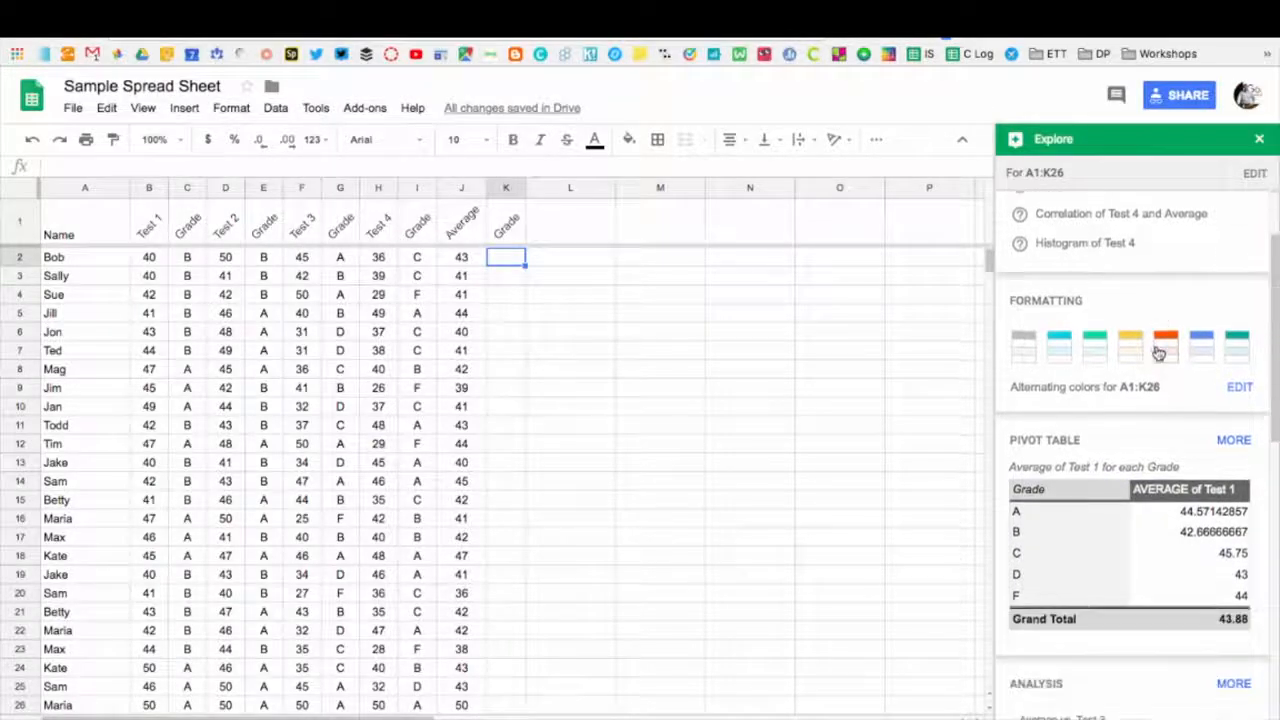
pyautogui.scroll(-5, 1155, 361)
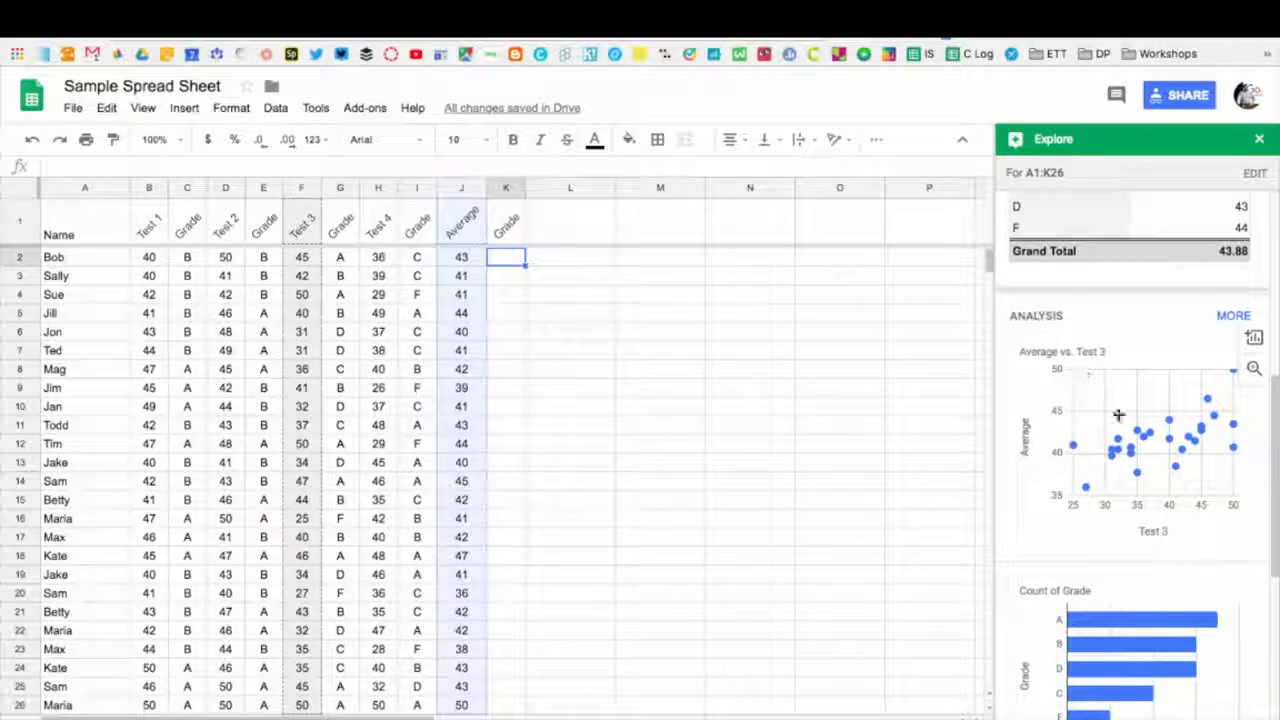
pyautogui.scroll(-1, 1150, 430)
pyautogui.scroll(-3, 1165, 435)
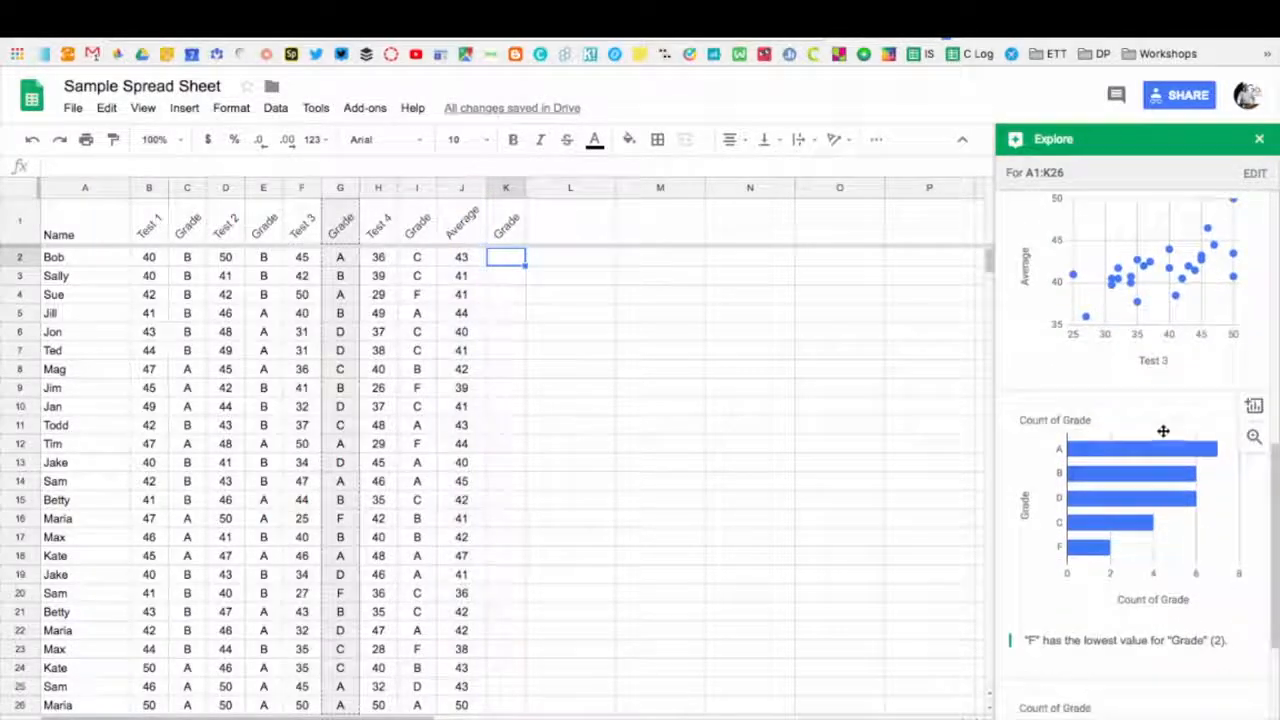
pyautogui.scroll(-3, 1112, 547)
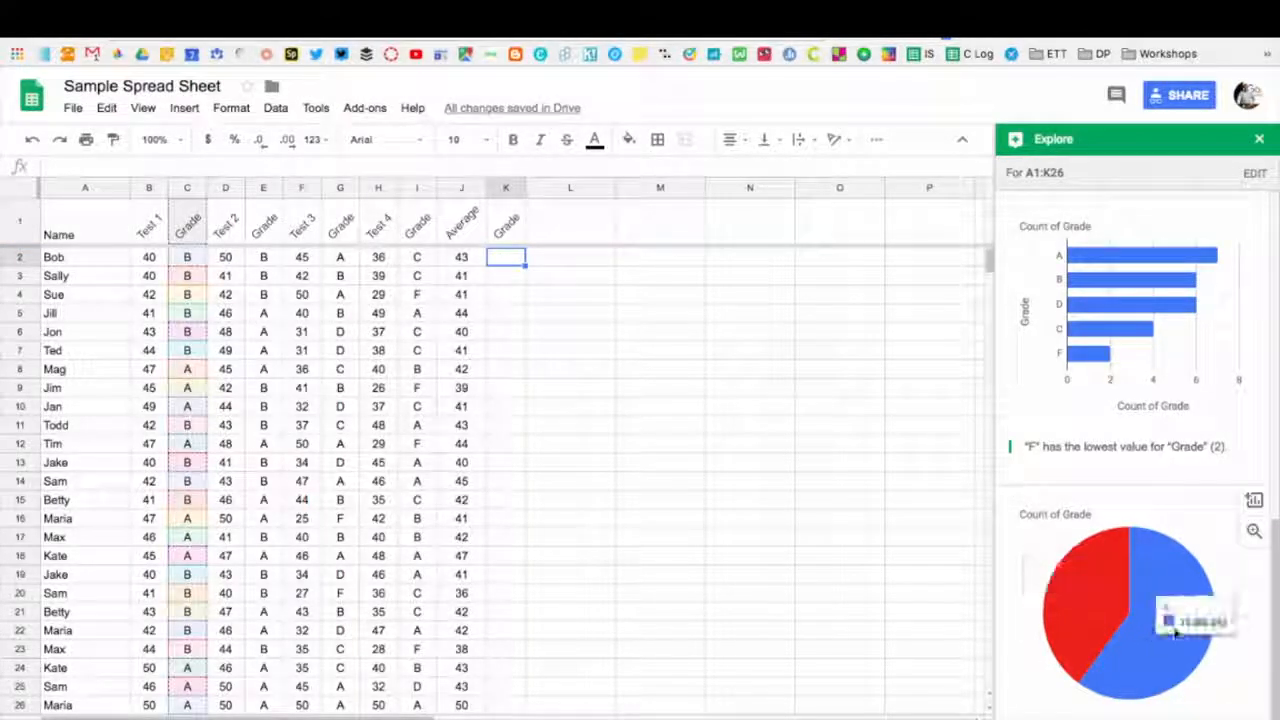
pyautogui.moveTo(1160, 606); pyautogui.dragTo(666, 454)
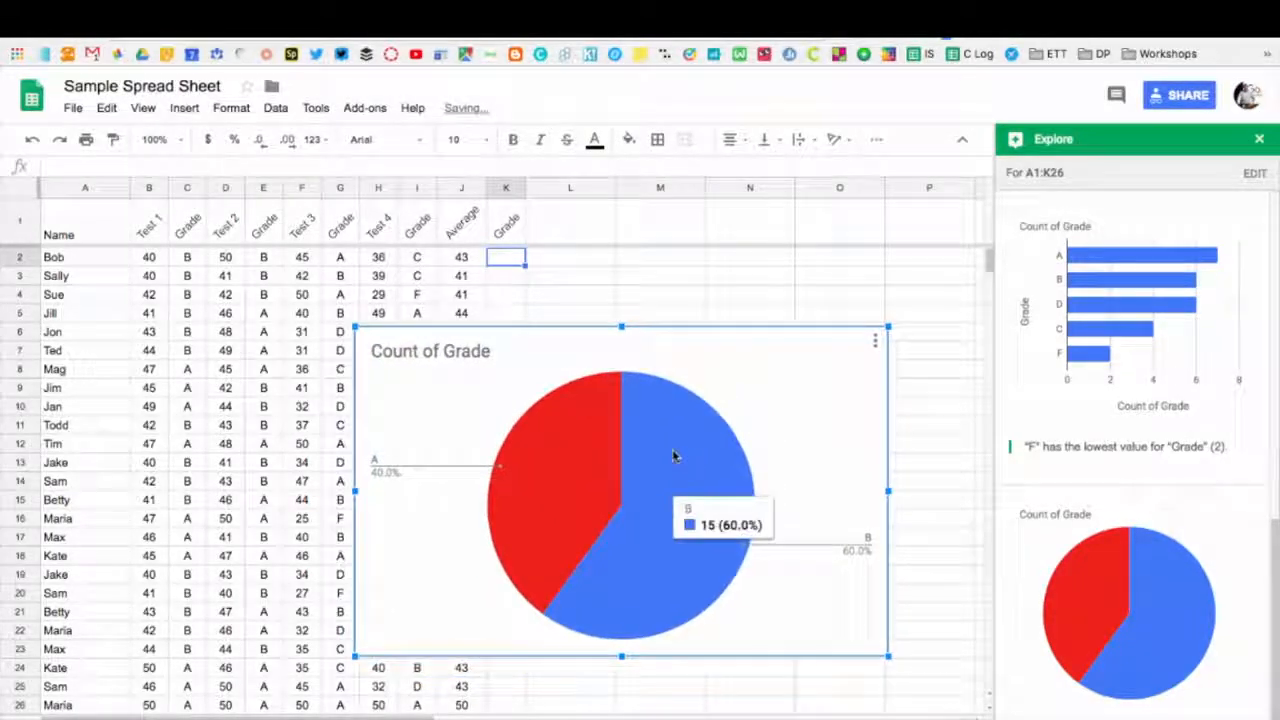
# - Edit the Count of Grade pie chart, setting its data range to J1:J26, and close the chart editor
pyautogui.click(877, 345)
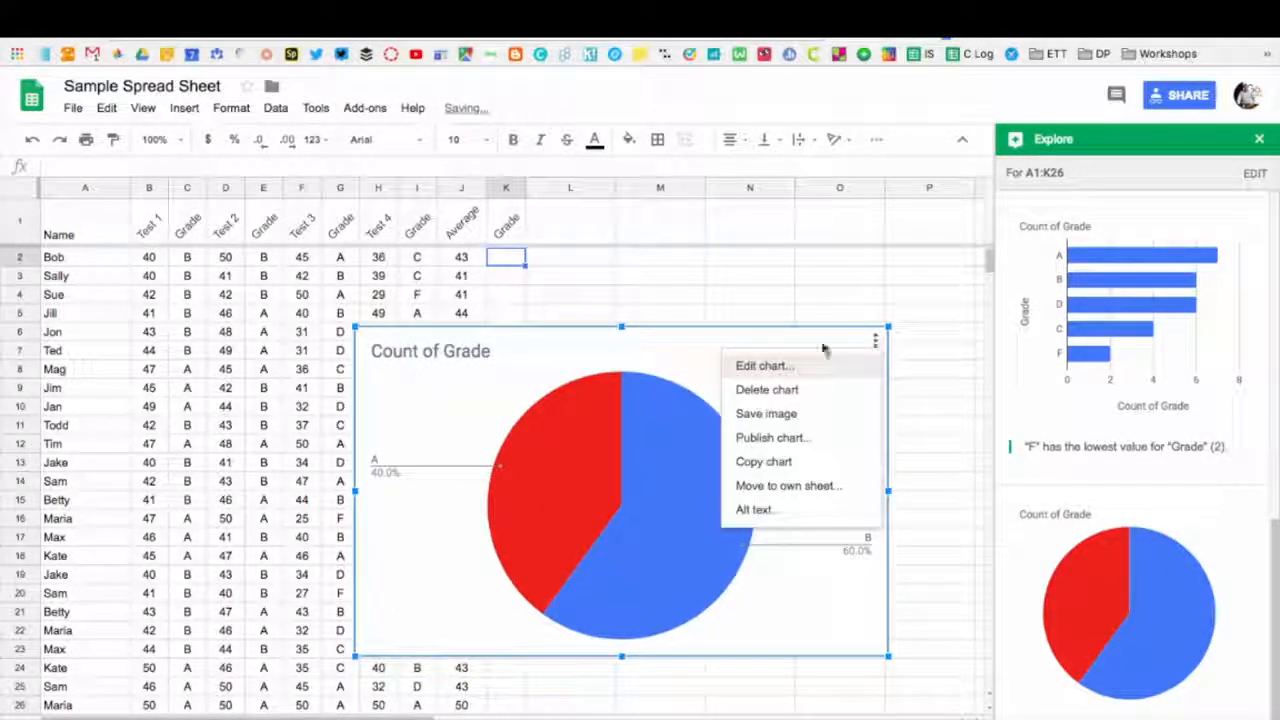
pyautogui.click(782, 372)
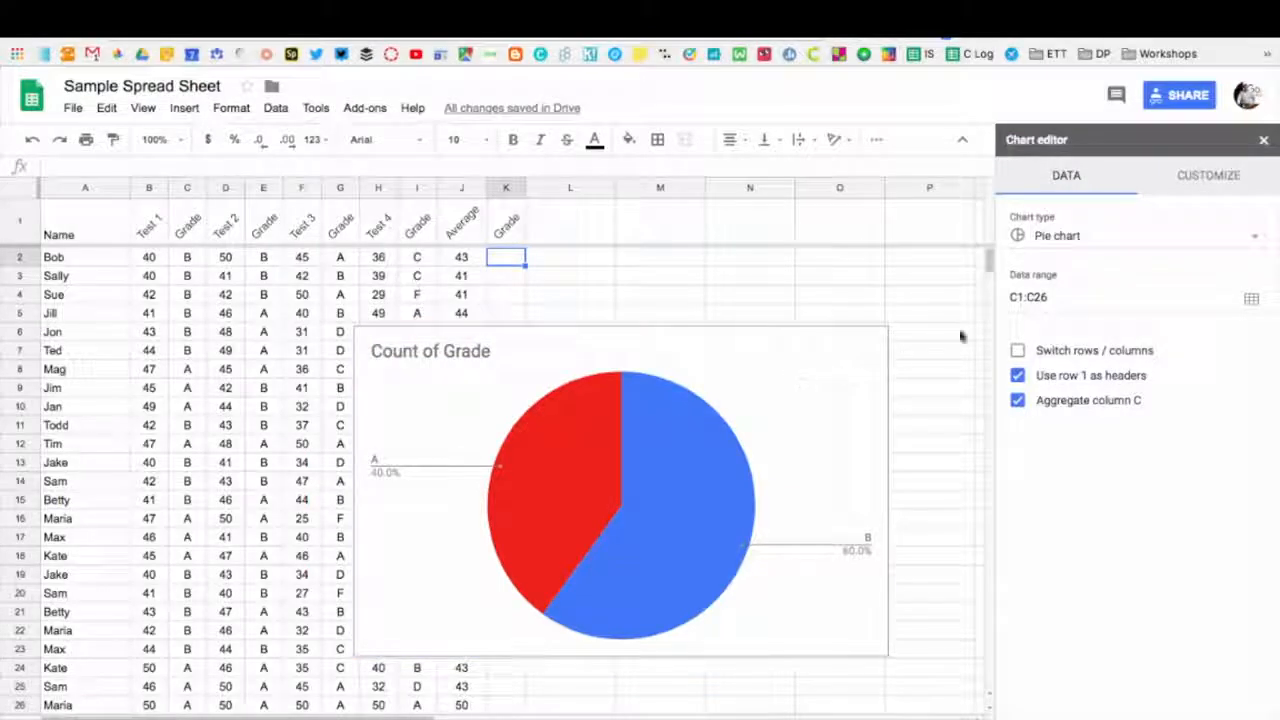
pyautogui.click(1018, 300)
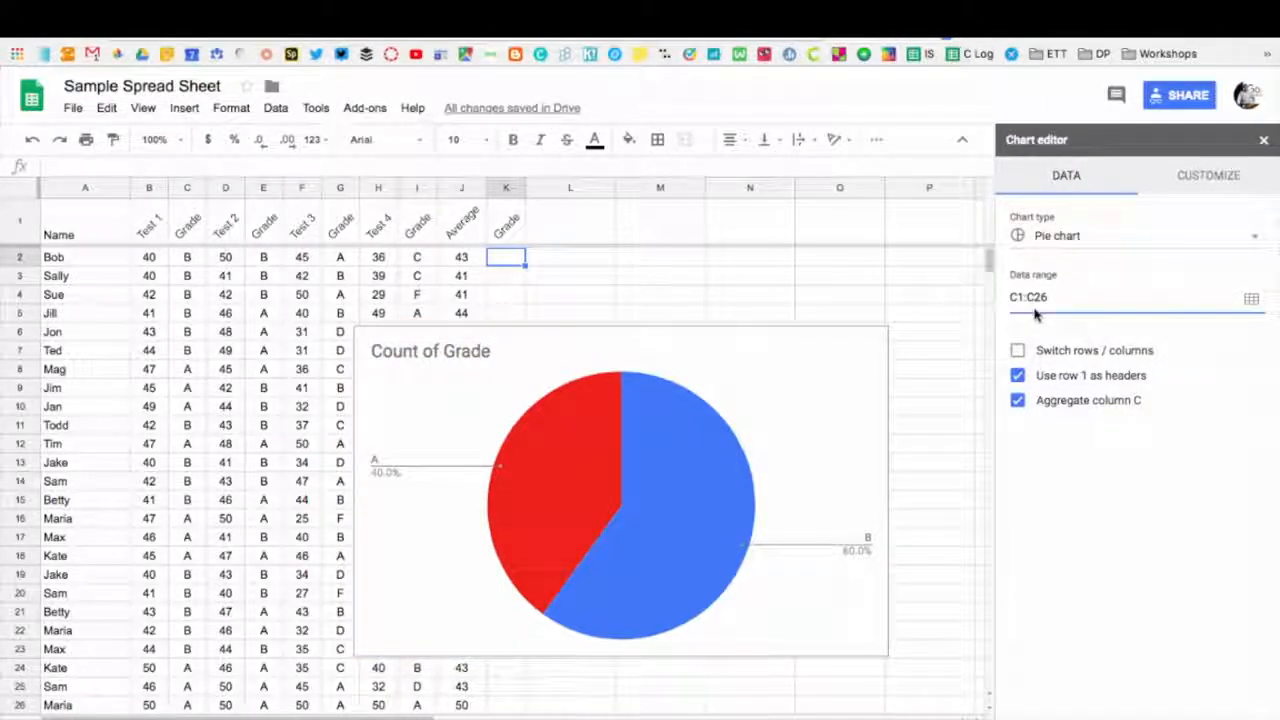
pyautogui.press('BackSpace')
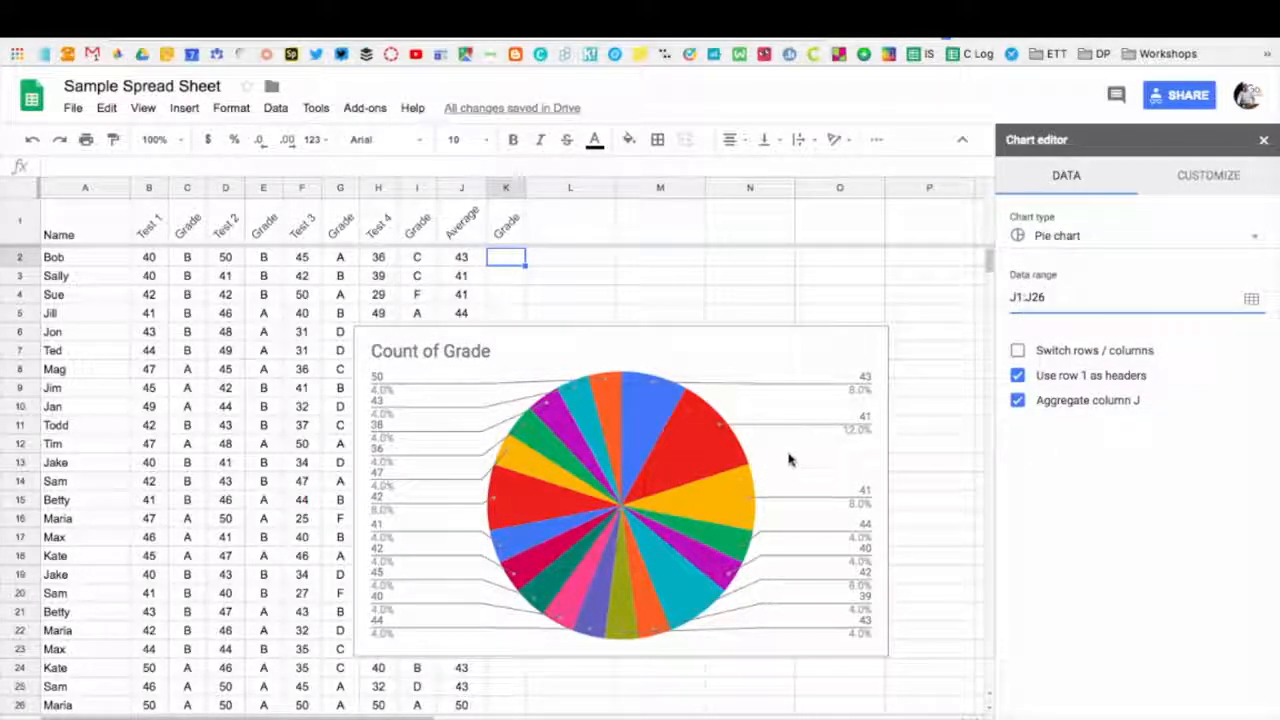
pyautogui.click(1263, 140)
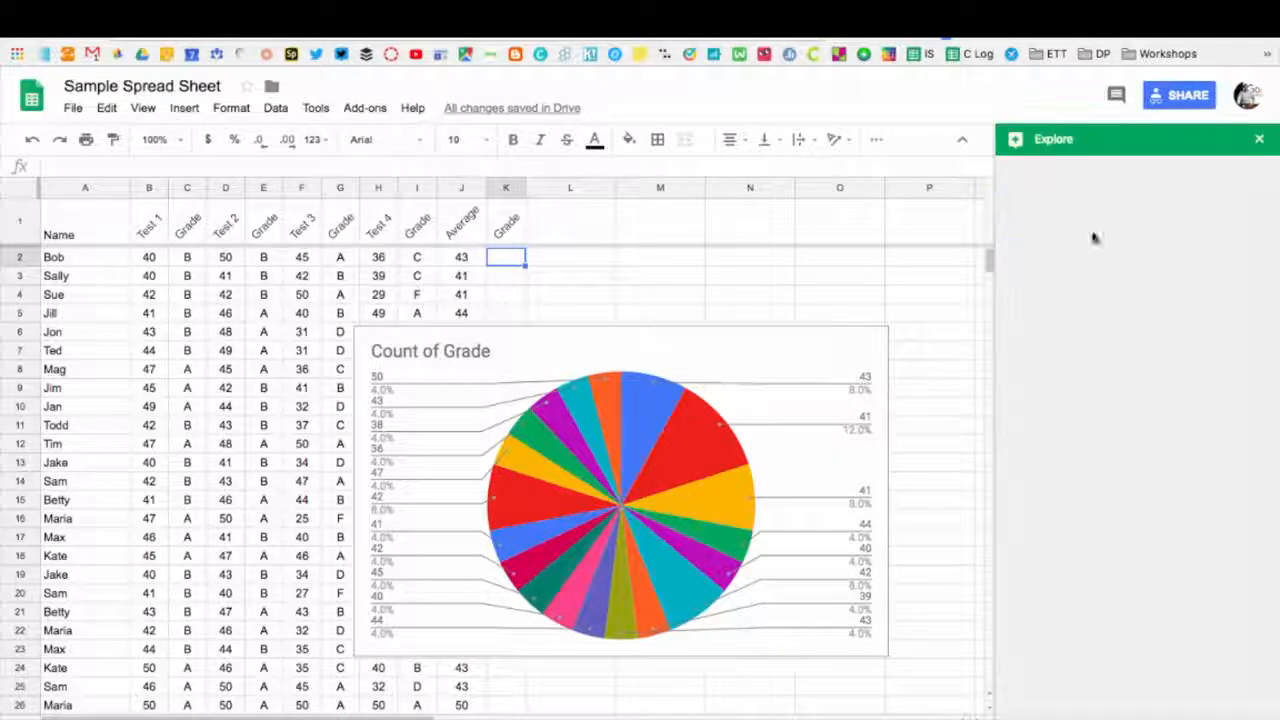
# - Delete the Count of Grade pie chart from the sheet and close Explore
pyautogui.click(700, 437)
pyautogui.press('Delete')
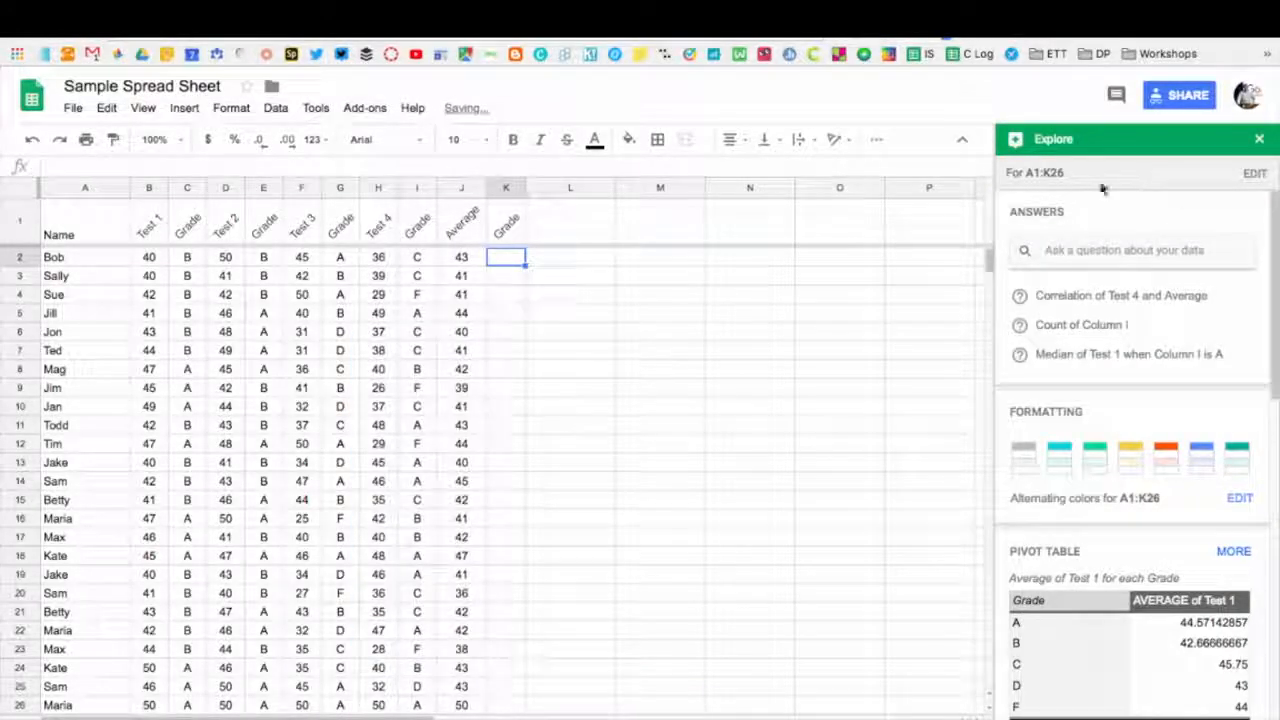
pyautogui.click(1262, 141)
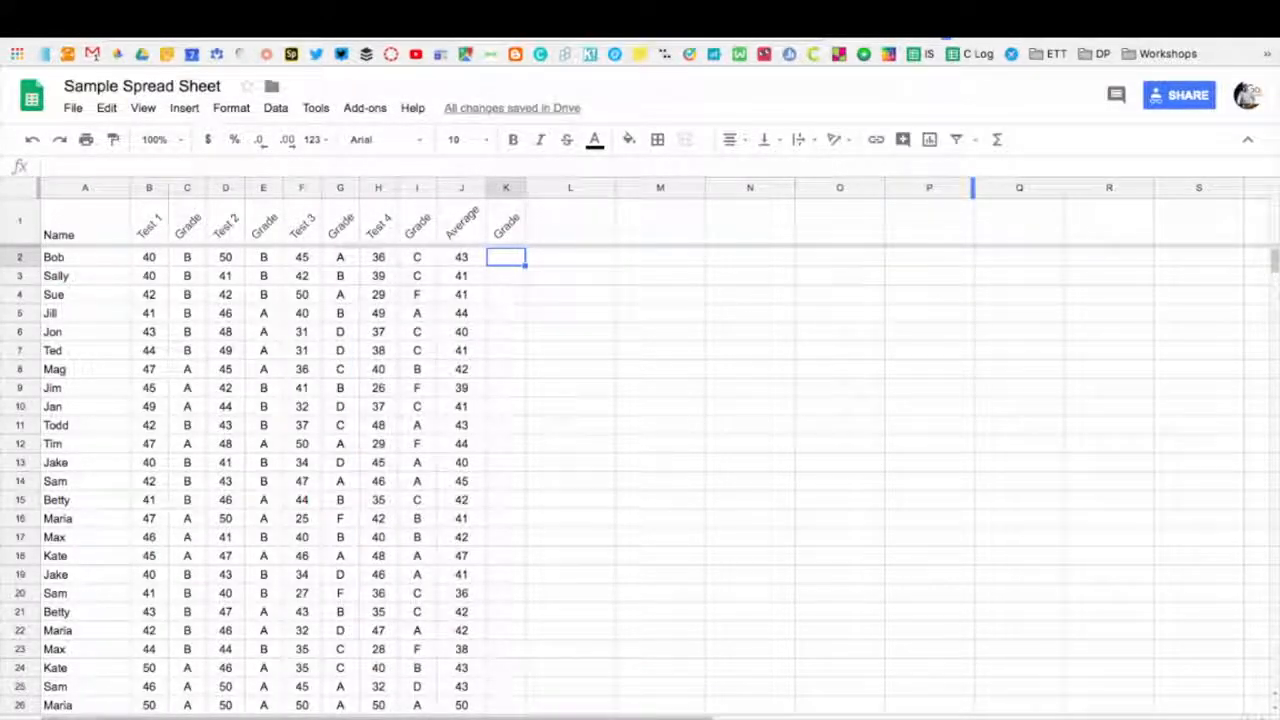